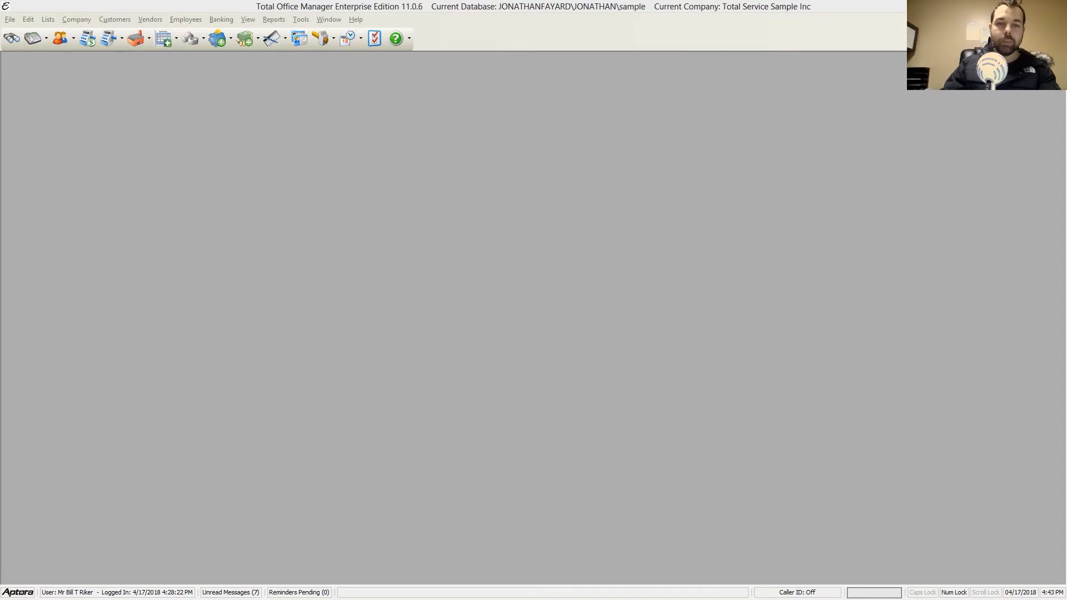
Step: Open the Customer:Job List
left_click(77, 20)
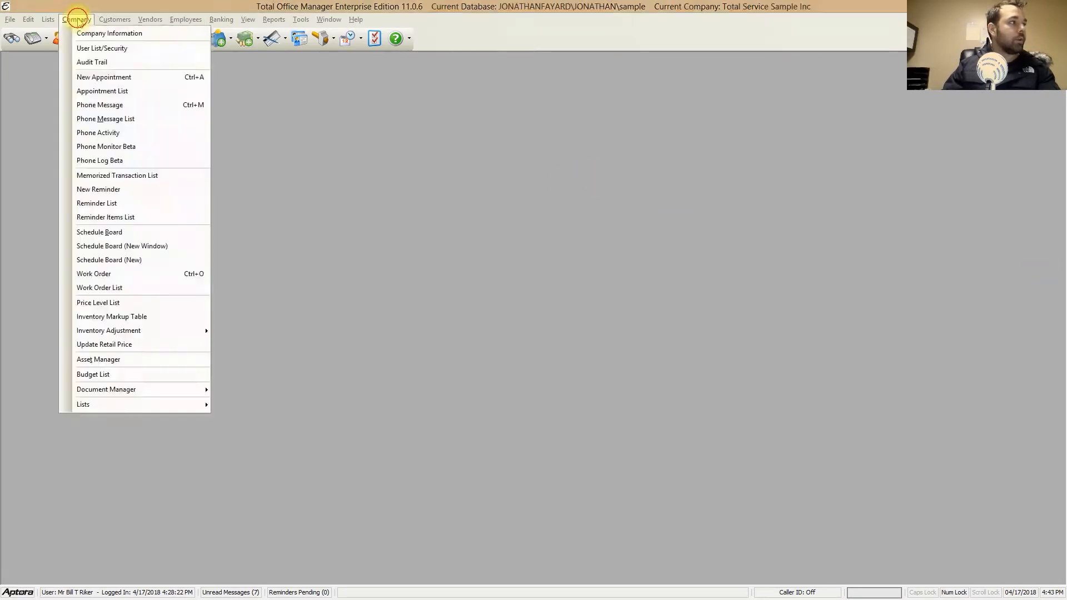
mouse_move(115, 19)
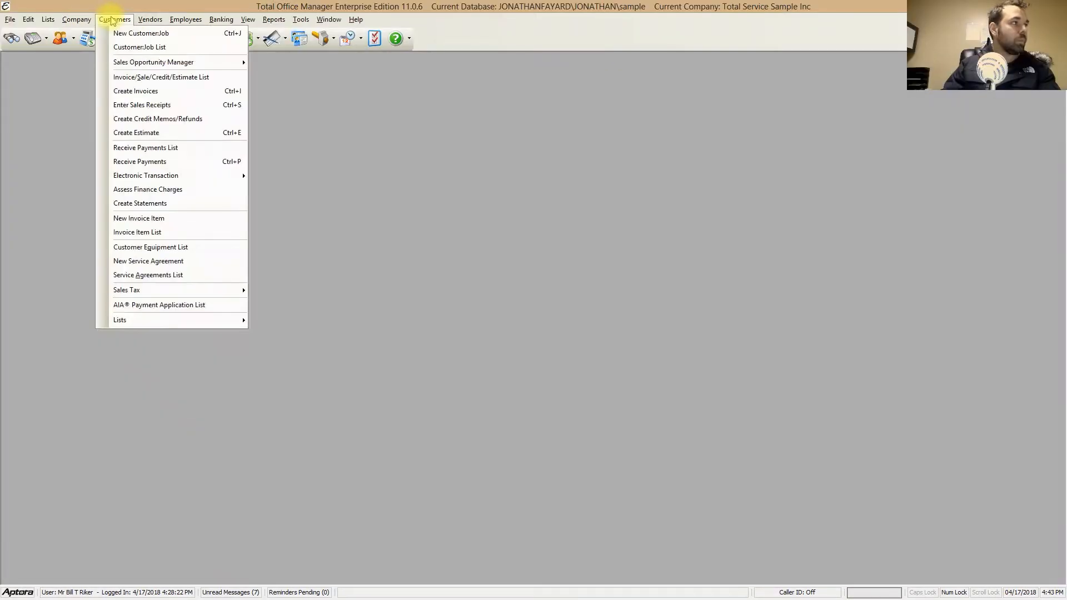
left_click(117, 48)
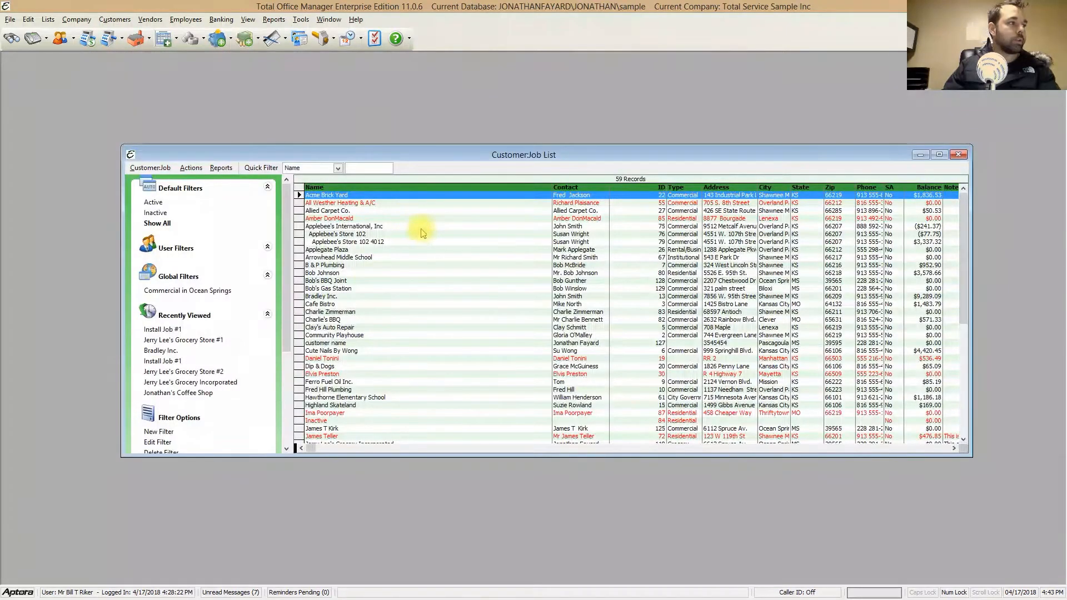
Step: Open the Bob's BBQ Joint customer record for editing and show its Additional Info
left_click(365, 273)
left_click(362, 281)
right_click(362, 281)
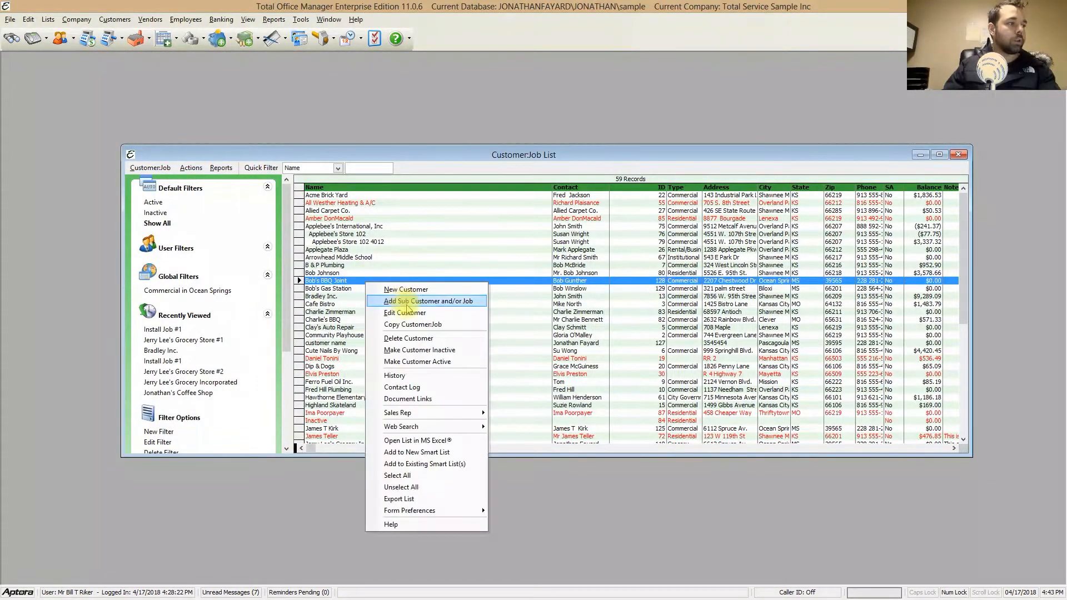
left_click(410, 304)
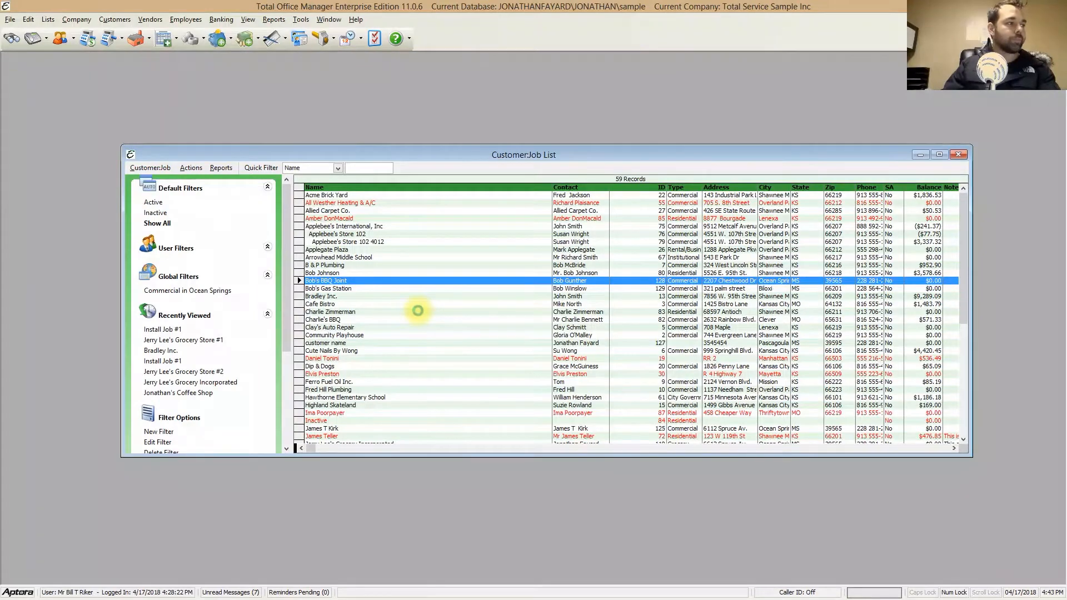
left_click_drag(367, 131, 712, 149)
left_click(562, 220)
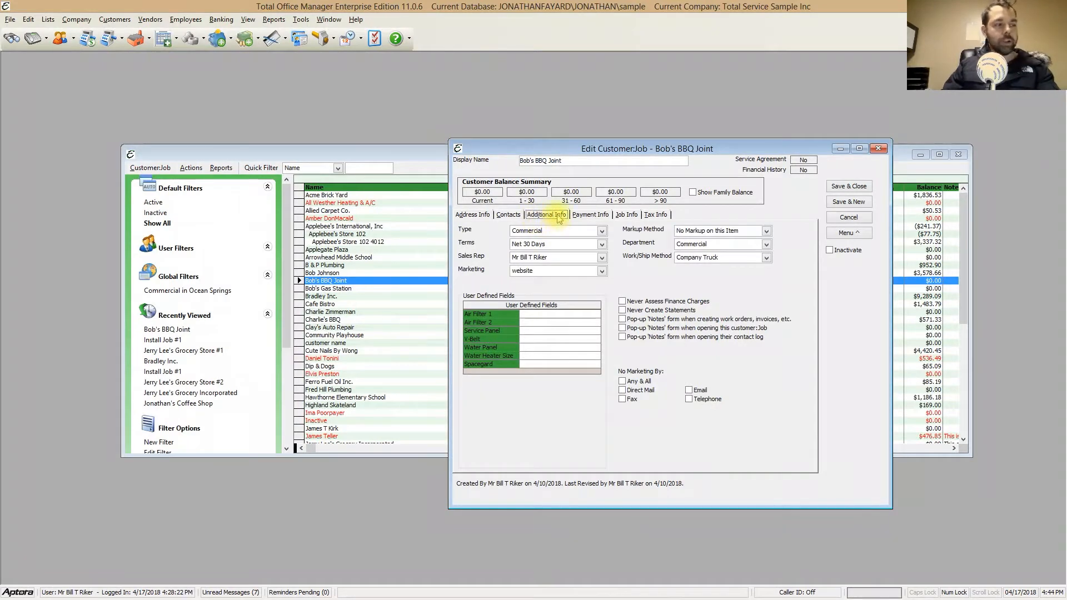
Step: Toggle the customer's No Marketing By options: Any & All on and off, and Direct Mail, Fax, Email and Telephone
left_click(624, 383)
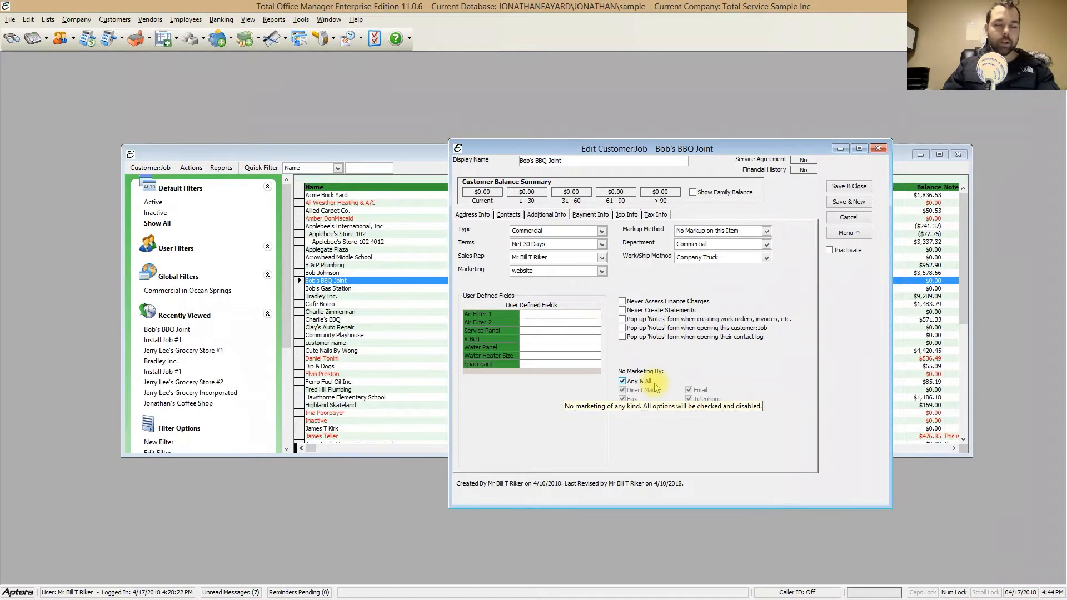
left_click(622, 383)
left_click(623, 392)
left_click(623, 399)
left_click(690, 391)
left_click(688, 399)
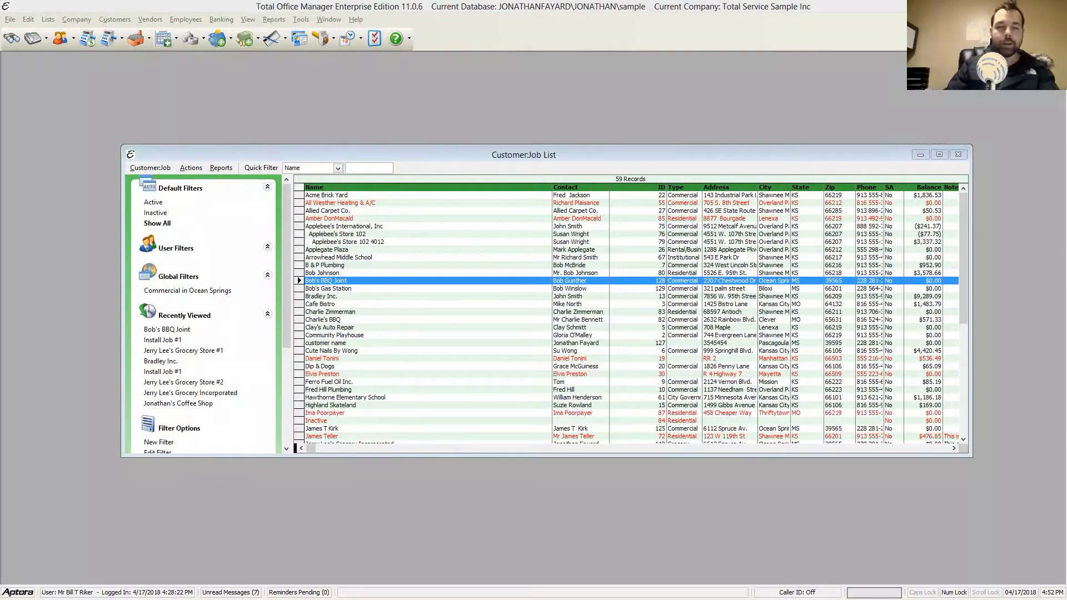
Step: Open the Marketing List Generator and close the Customer:Job List behind it
left_click(302, 25)
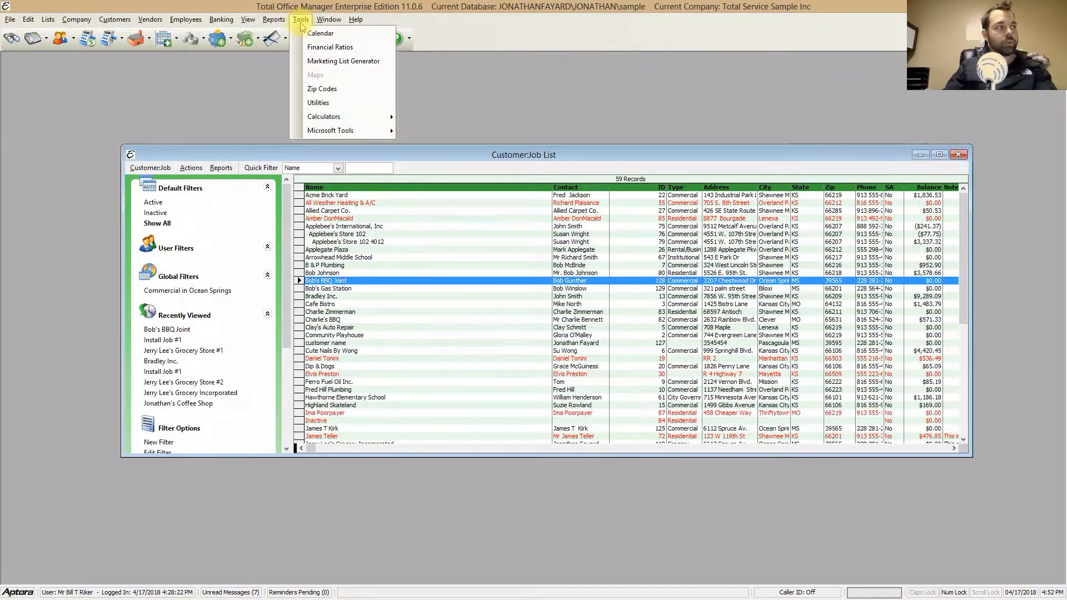
left_click(364, 61)
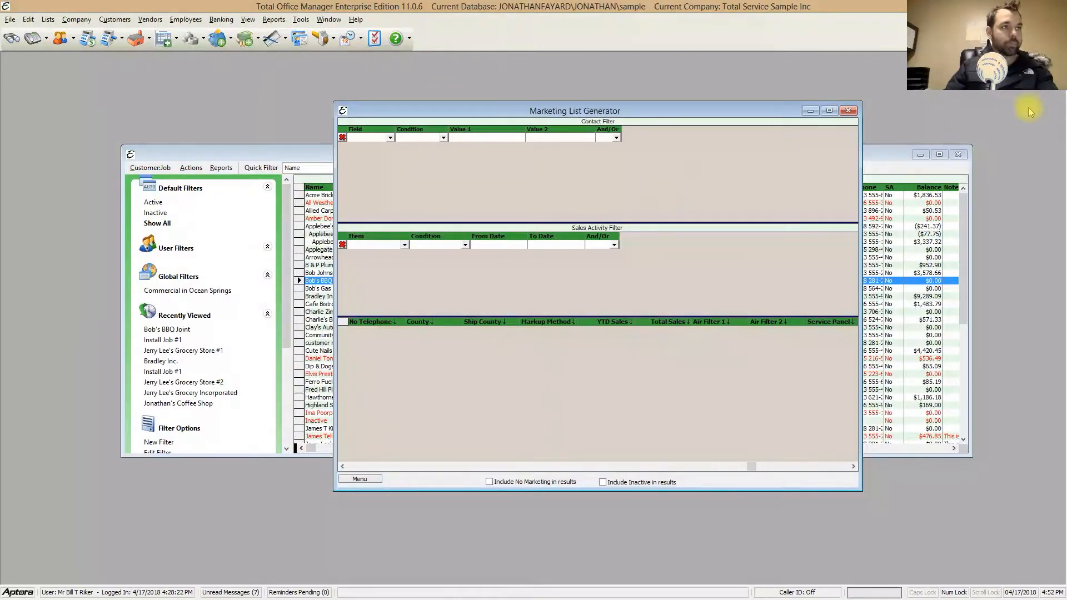
left_click(958, 154)
left_click(958, 154)
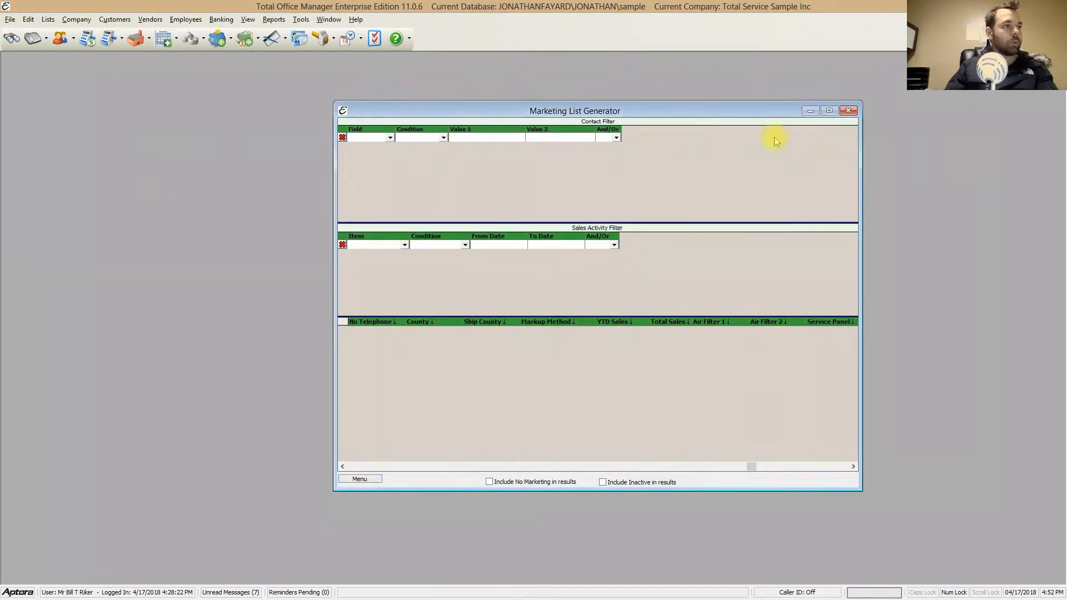
left_click_drag(674, 111, 623, 113)
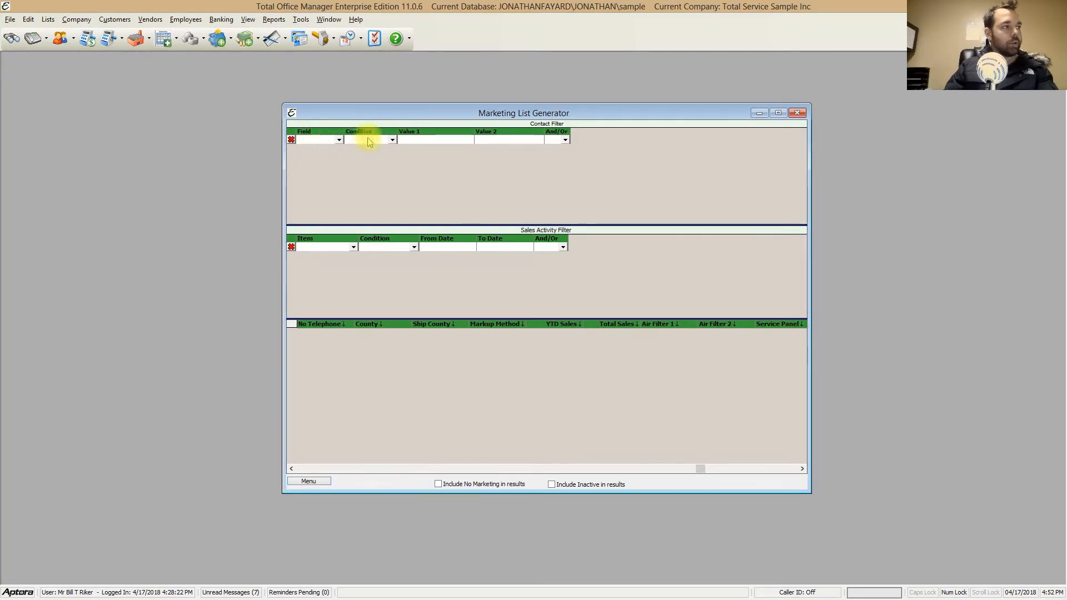
Step: Examine the items offered for the Sales Activity Filter and the fields offered for the Contact Filter
left_click(353, 248)
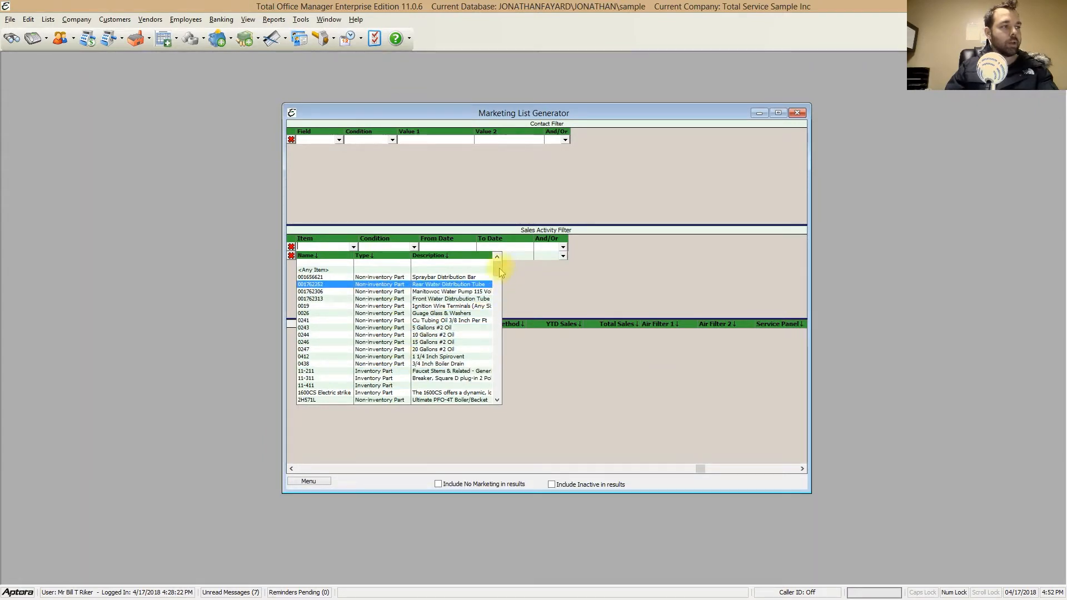
mouse_move(499, 269)
left_mouse_down()
mouse_move(494, 395)
mouse_move(495, 260)
left_mouse_up()
left_click(344, 189)
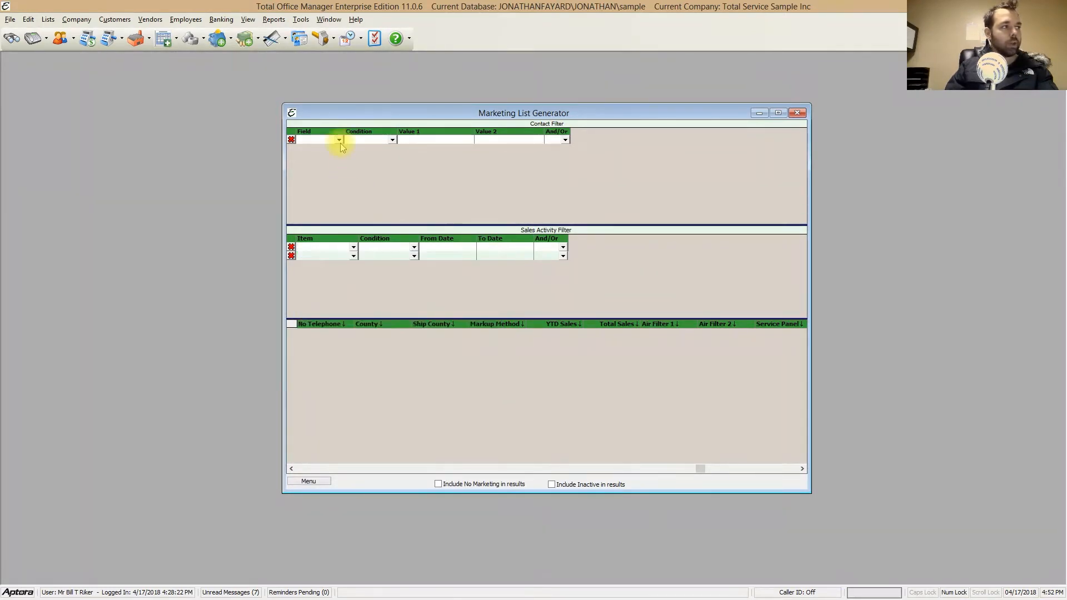
left_click(338, 140)
scroll(383, 198, "down", 1)
scroll(382, 195, "down", 2)
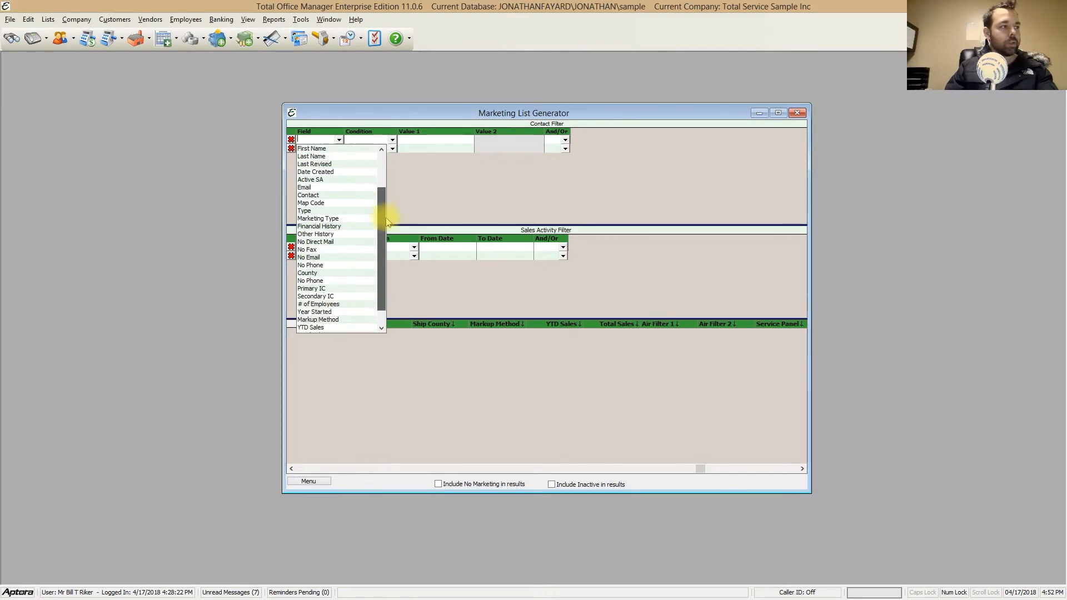
scroll(382, 194, "up", 3)
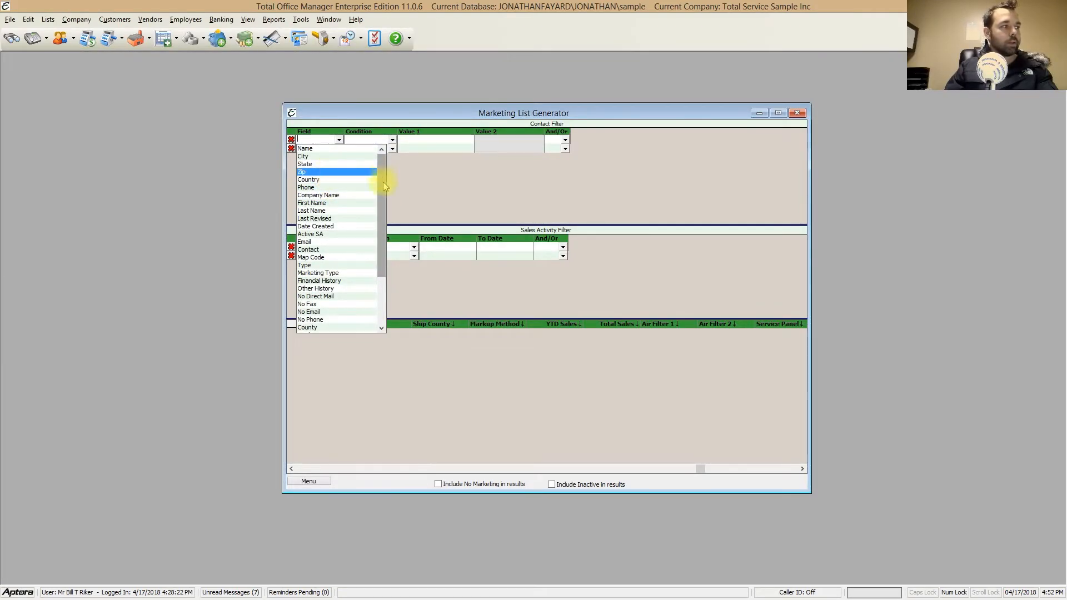
left_click(520, 191)
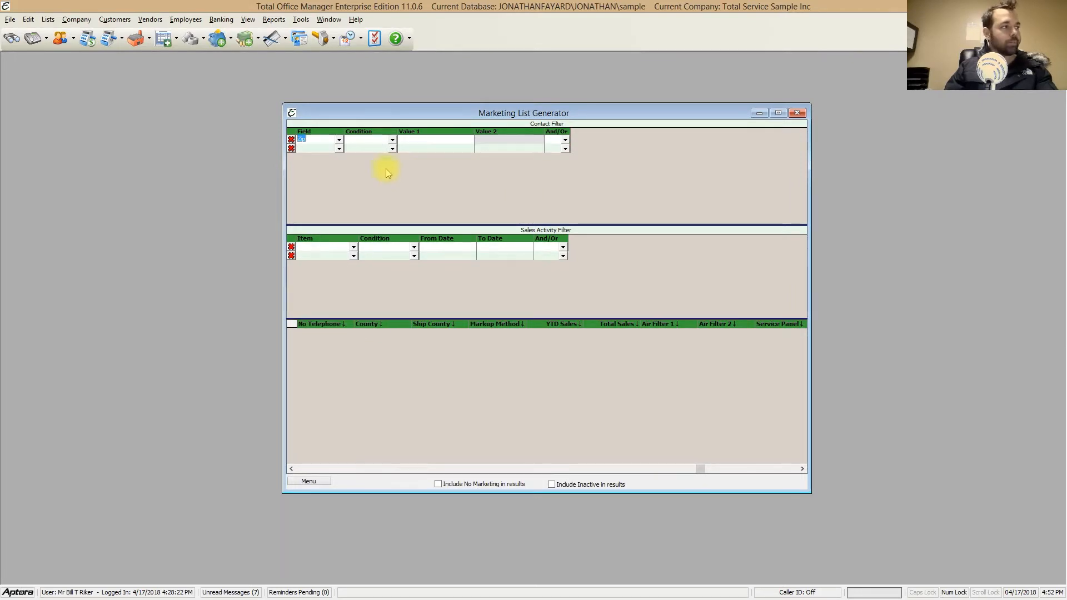
Step: Set the field of the first Contact Filter row to Type
left_click(338, 140)
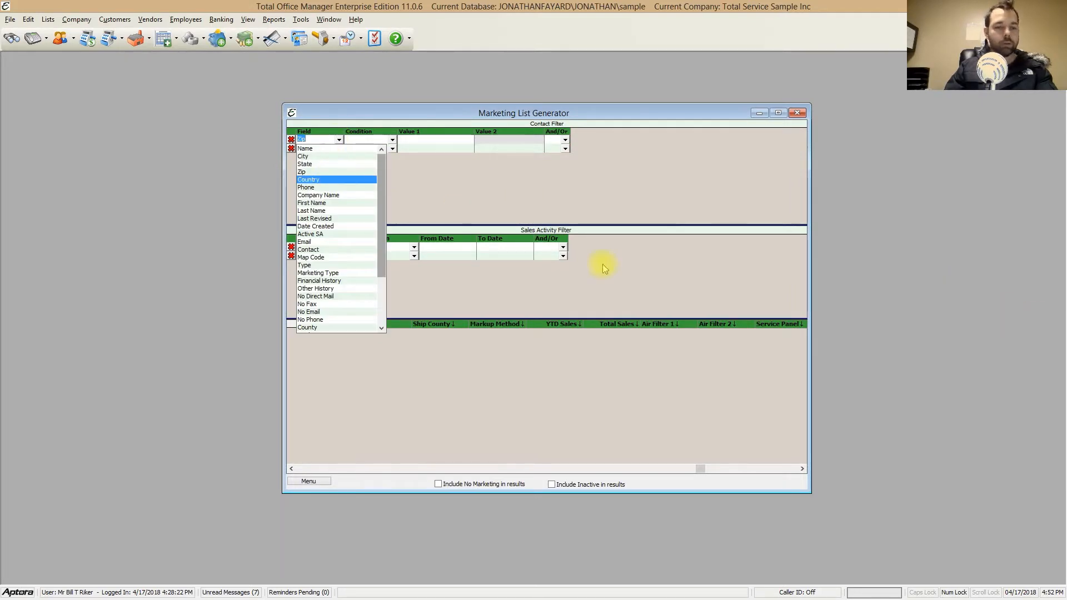
key("Escape")
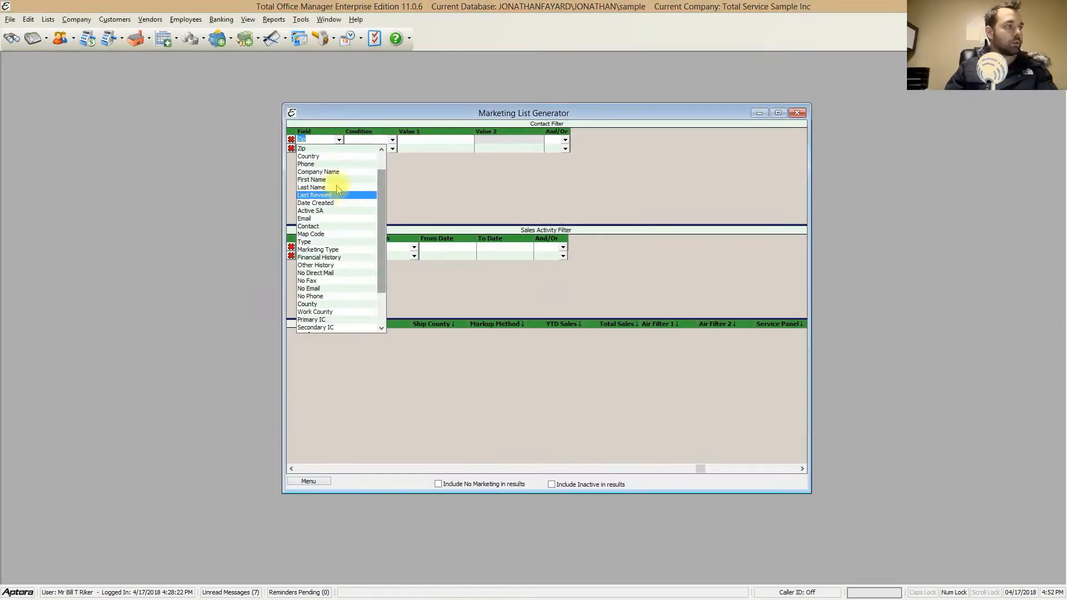
scroll(356, 233, "down", 4)
type("T")
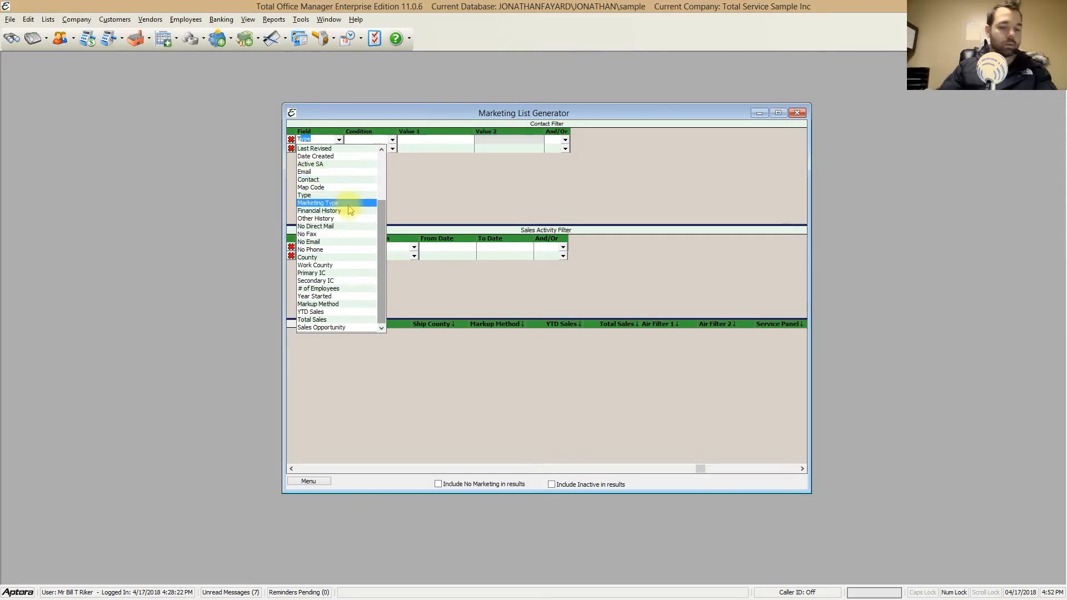
type("ype")
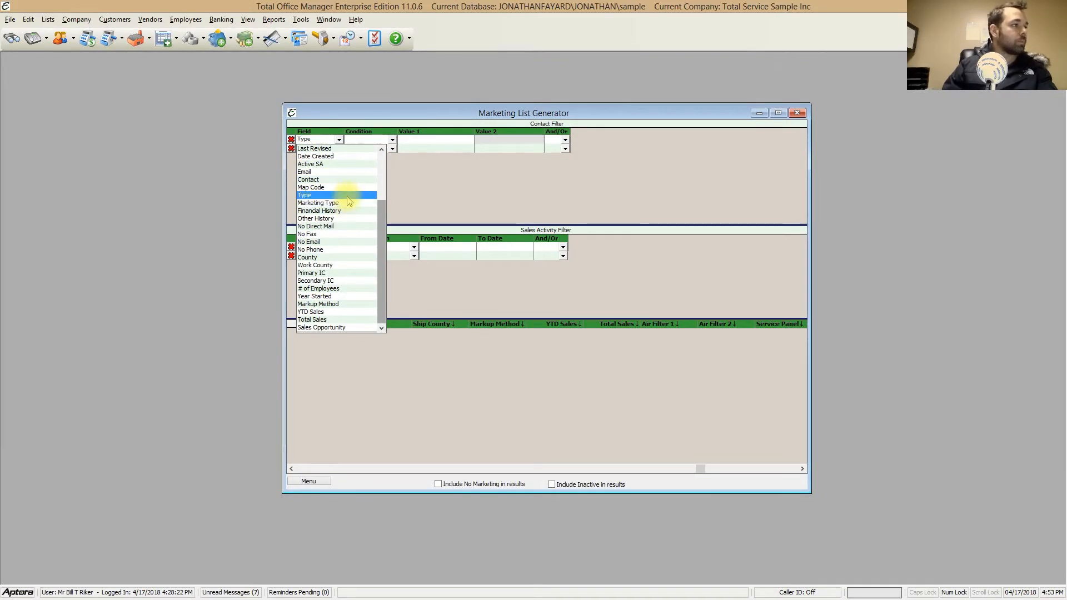
left_click(347, 195)
Step: Make the Type filter Equal to Commercial and link it to the next row with And
left_click(392, 139)
left_click(383, 143)
left_click(410, 140)
type("Commercial")
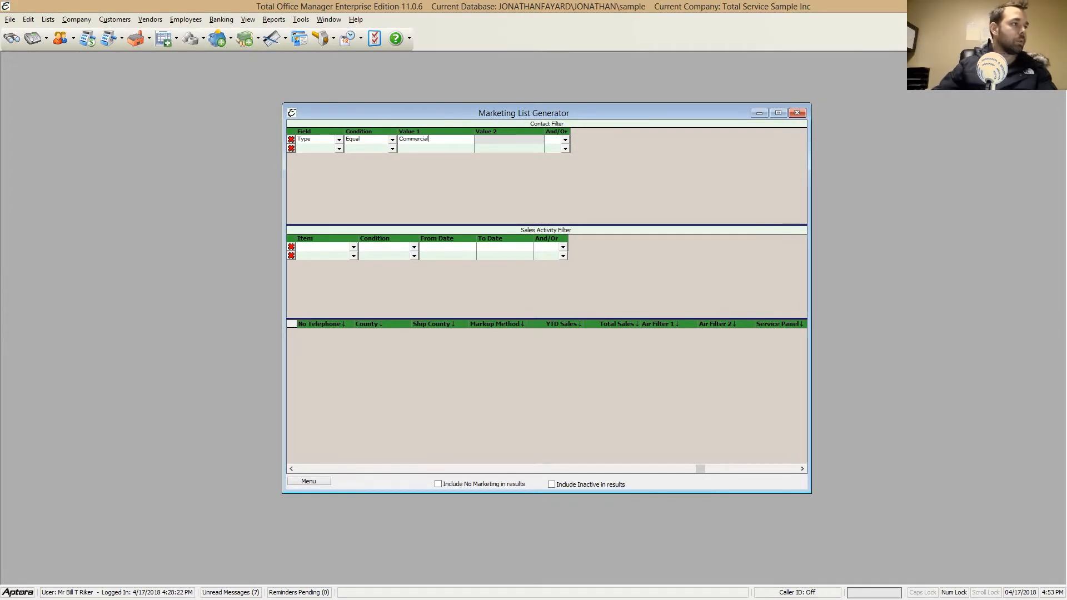
left_click(565, 139)
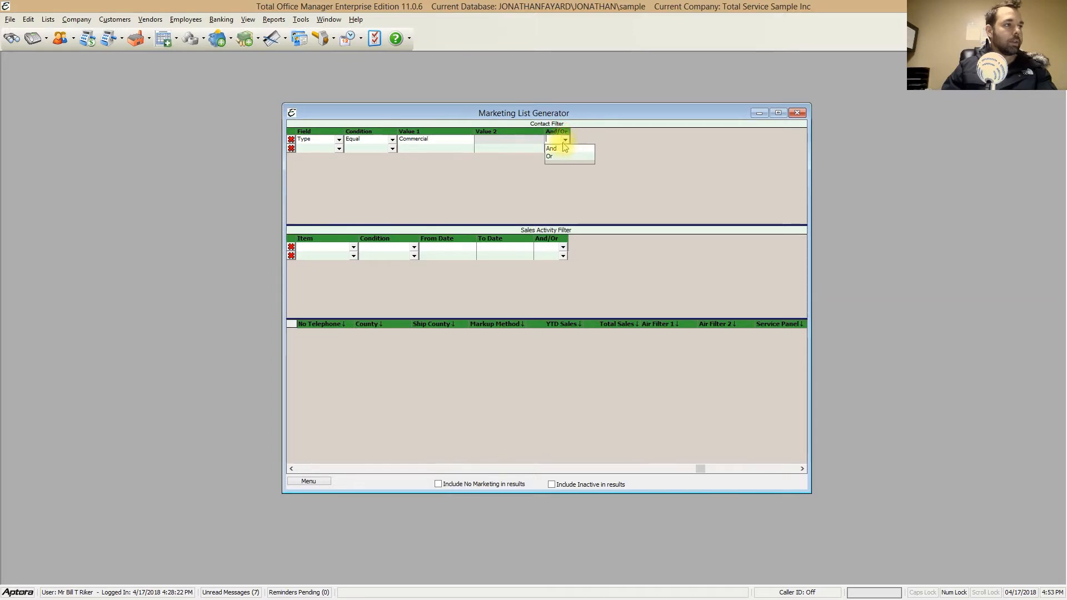
left_click(564, 148)
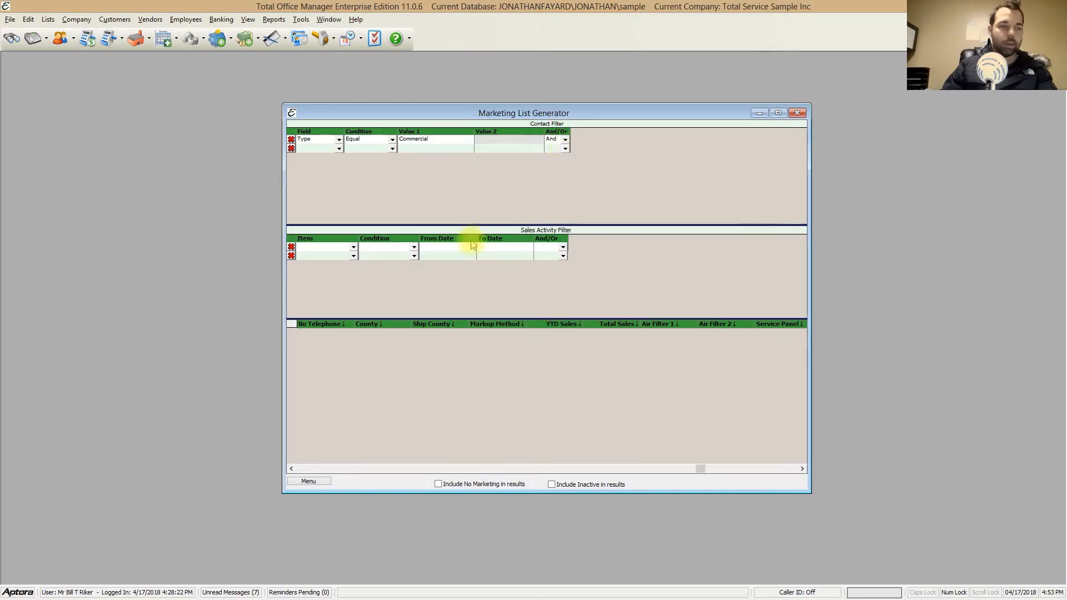
Step: Add a second Contact Filter row on Active SA with the condition Equal
left_click(339, 148)
type("Sales Opportu")
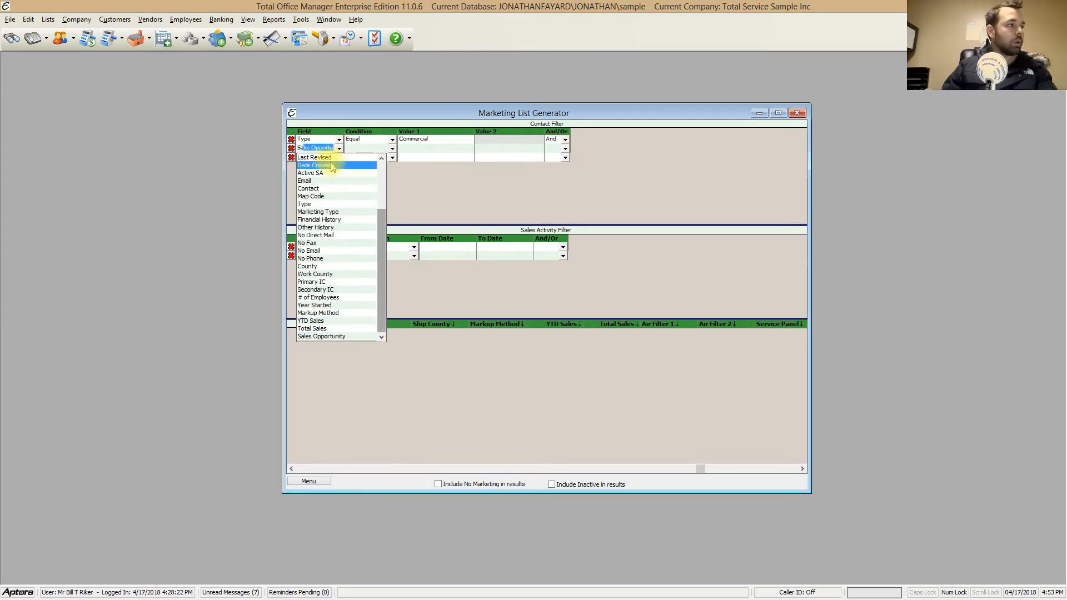
scroll(352, 198, "up", 2)
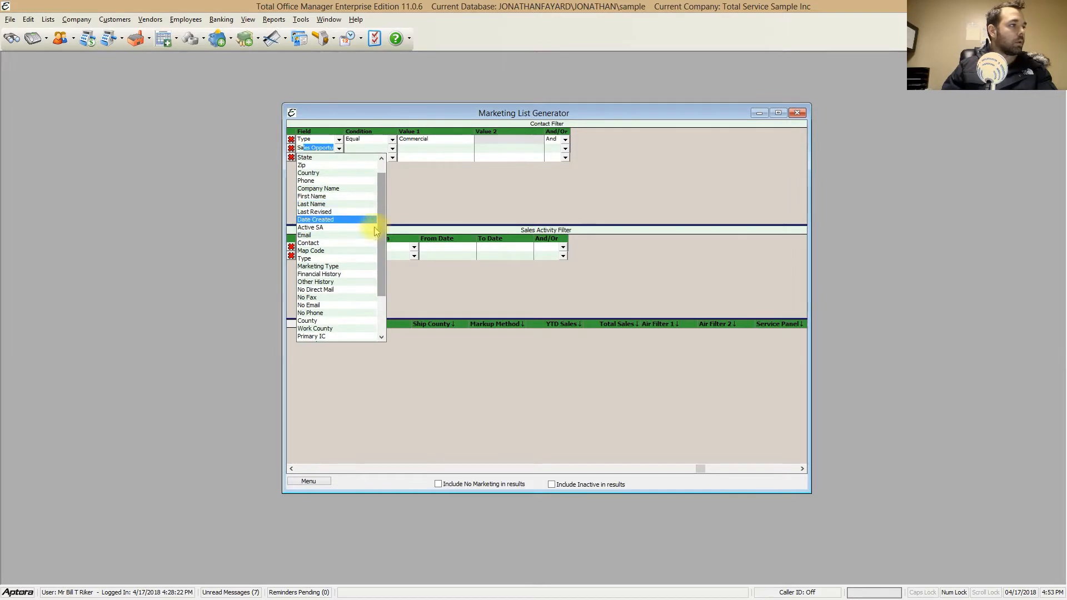
left_click(348, 227)
left_click(392, 149)
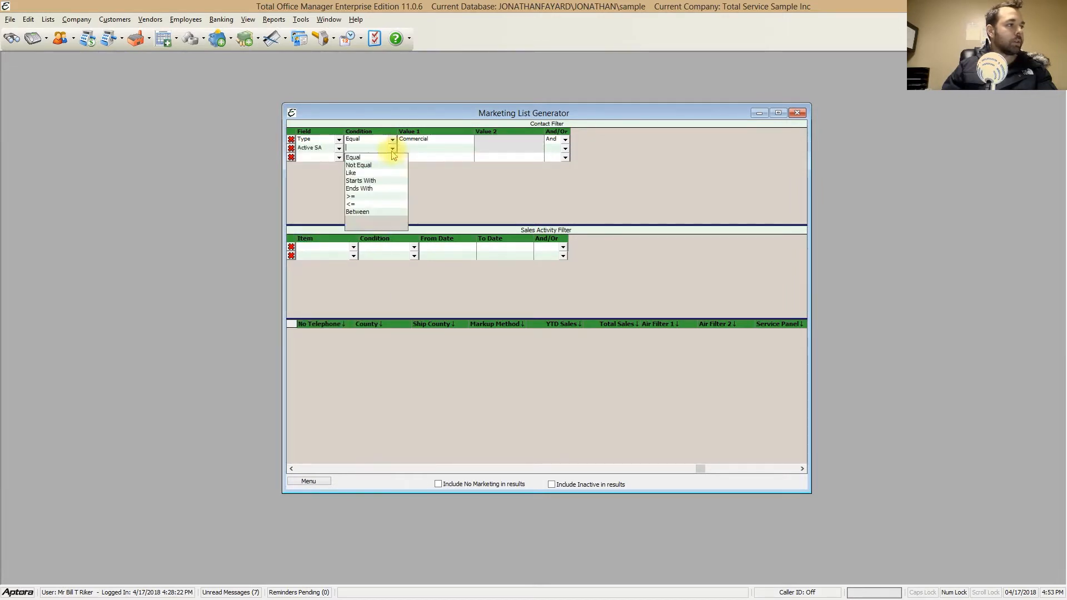
left_click(366, 157)
left_click(421, 148)
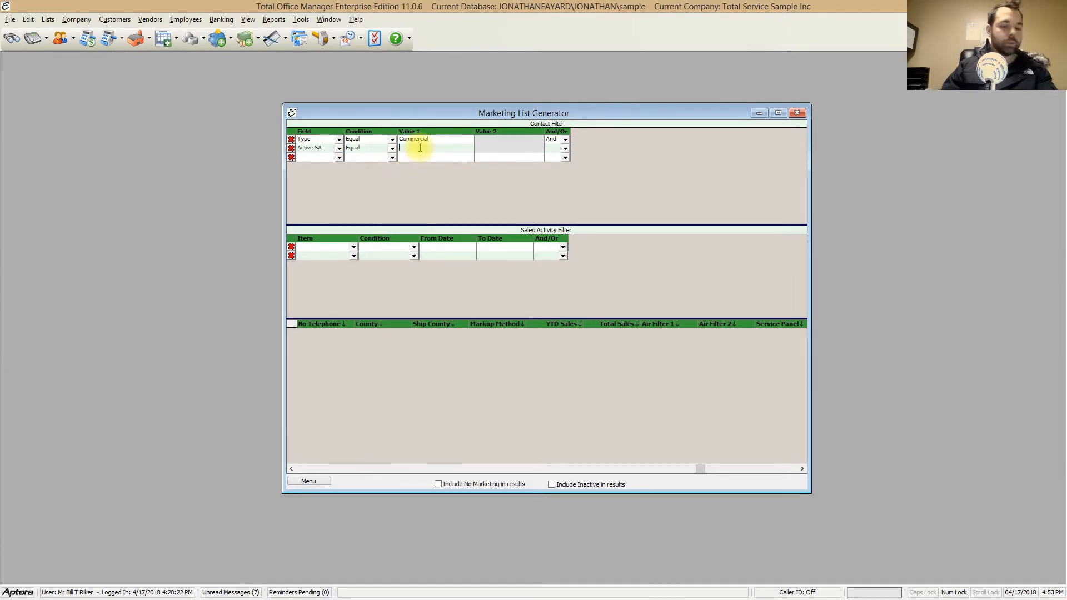
type("Tr")
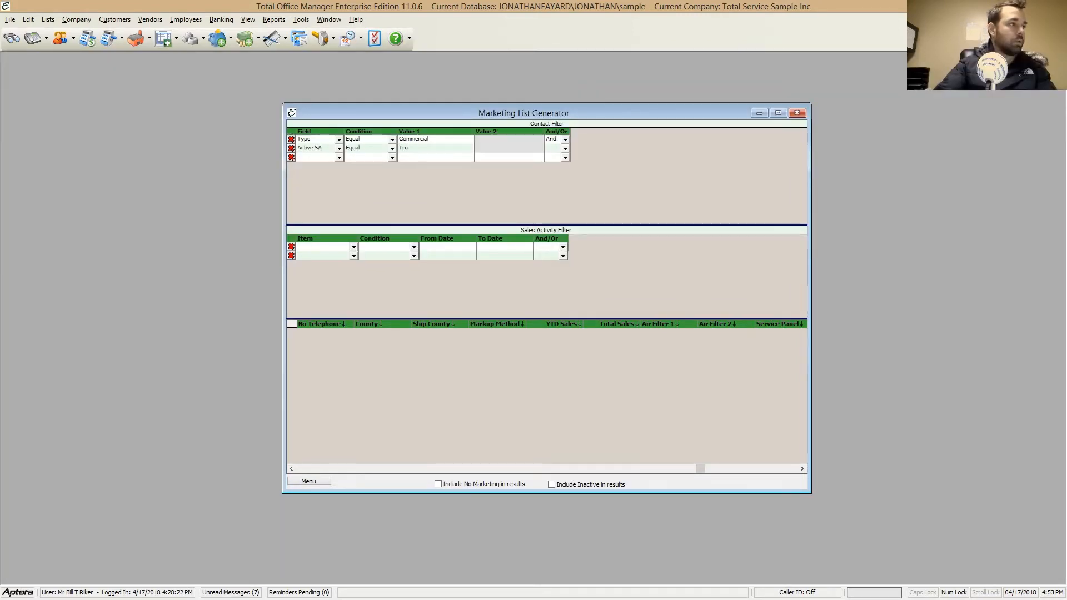
type("u")
key("BackSpace")
key("BackSpace")
key("BackSpace")
Step: Set the Active SA filter's value to False and link it to the next row with And
type("False")
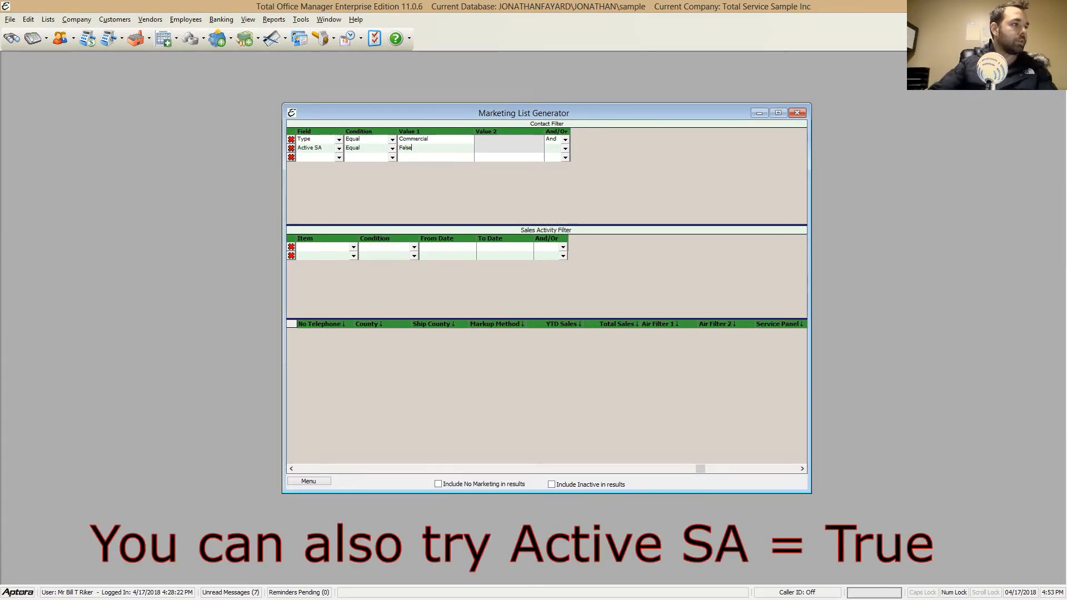
left_click(565, 150)
left_click(552, 157)
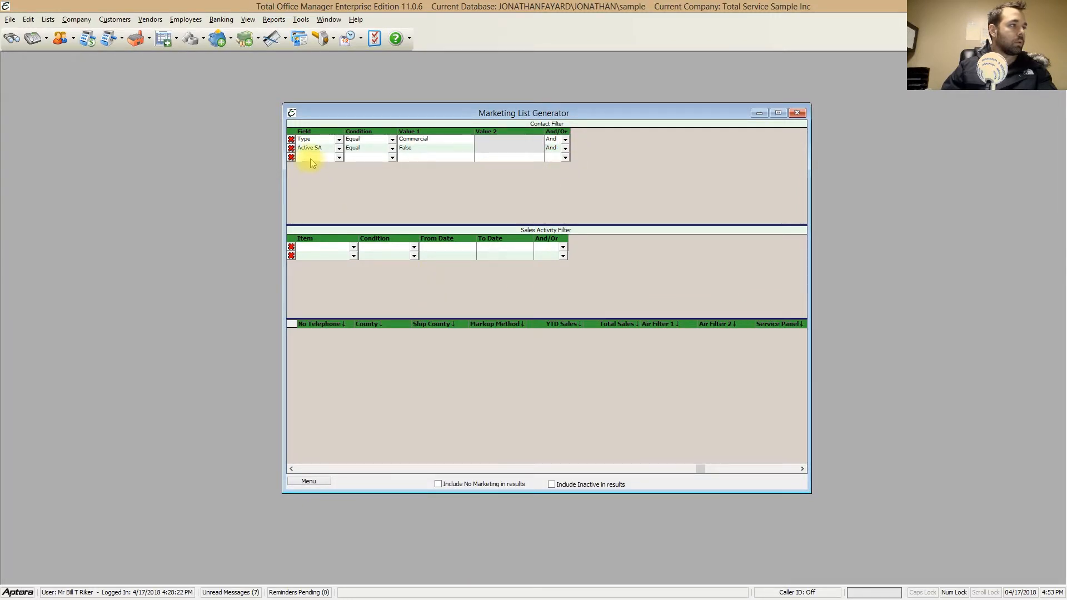
Step: Add a third Contact Filter row on Zip with the condition Equal
left_click(338, 158)
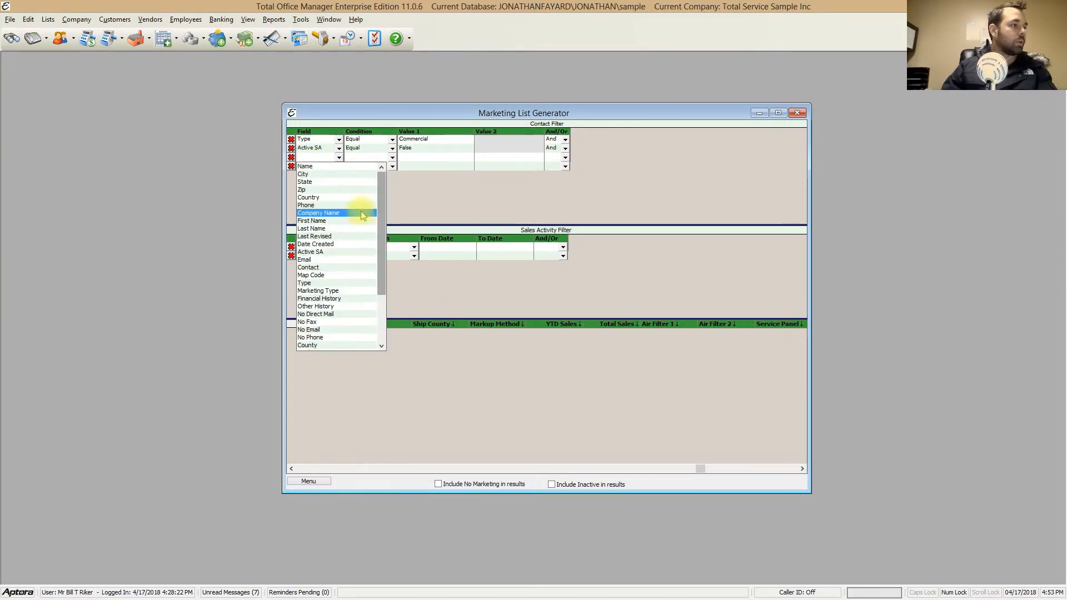
scroll(361, 228, "down", 1)
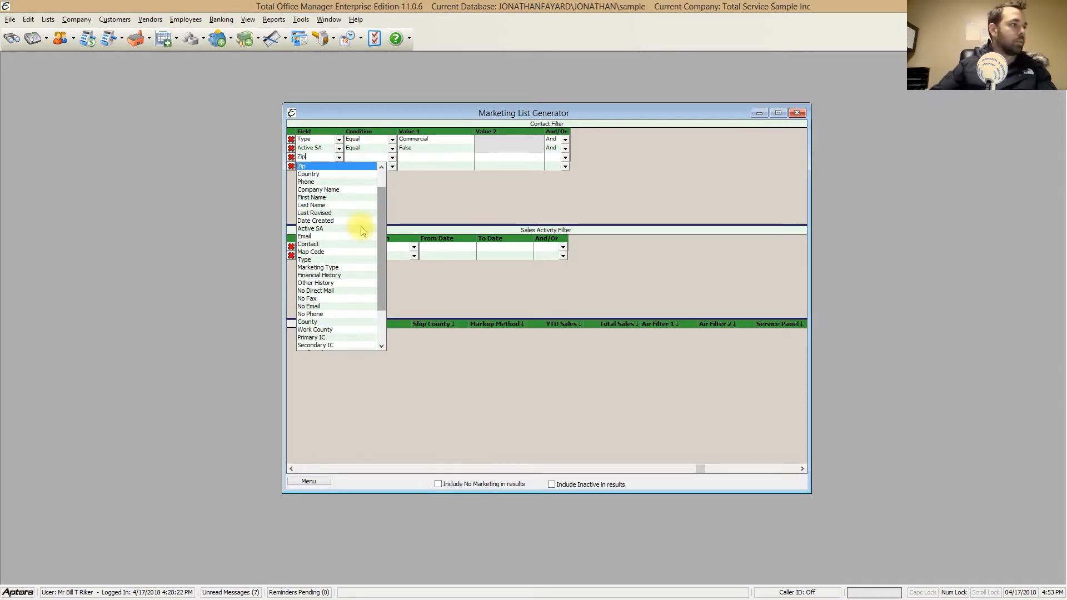
left_click(311, 166)
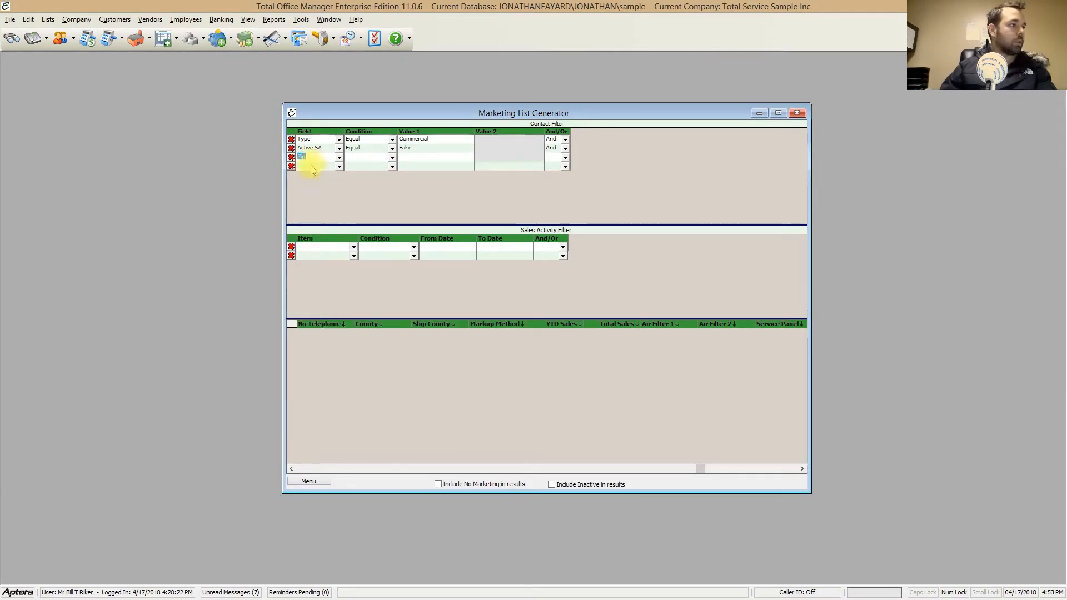
left_click(392, 157)
left_click(381, 166)
Step: Set the Zip filter's value to 39565 with the And link, and run the query
left_click(410, 158)
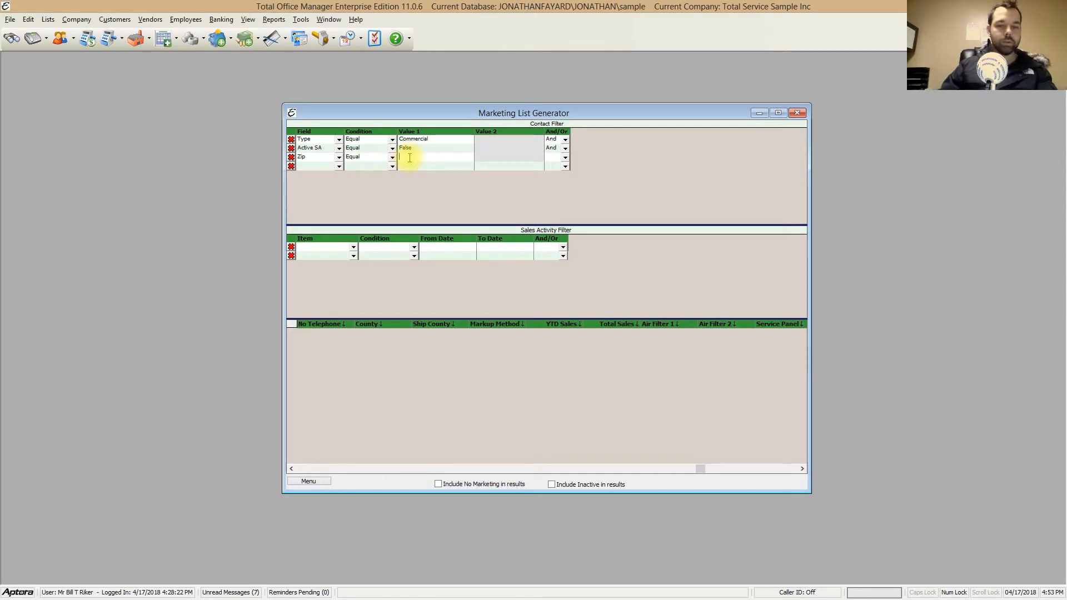
type("39565")
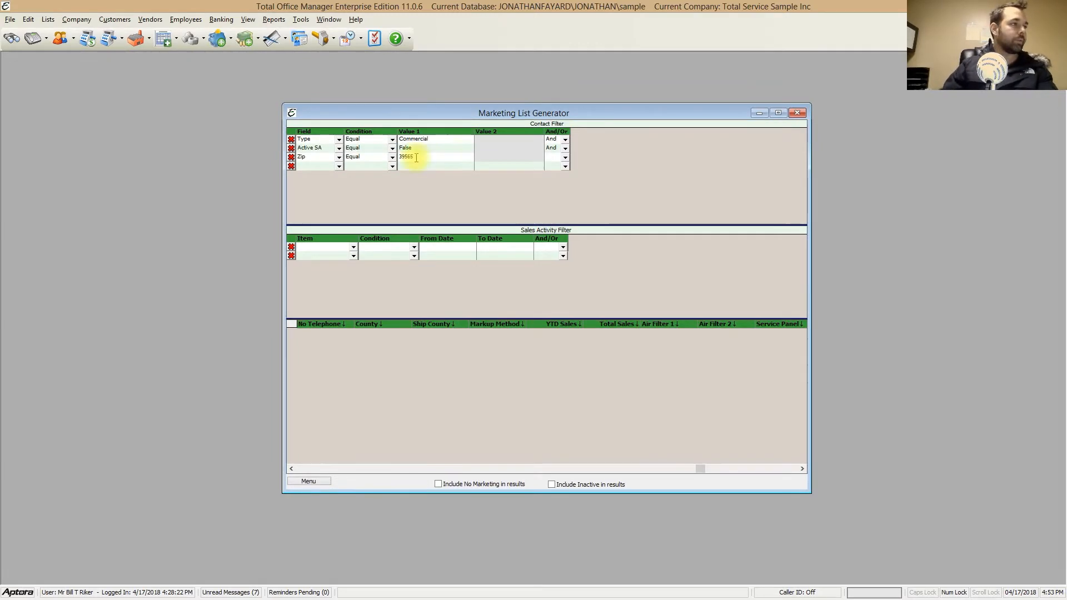
left_click(564, 157)
left_click(553, 166)
right_click(568, 189)
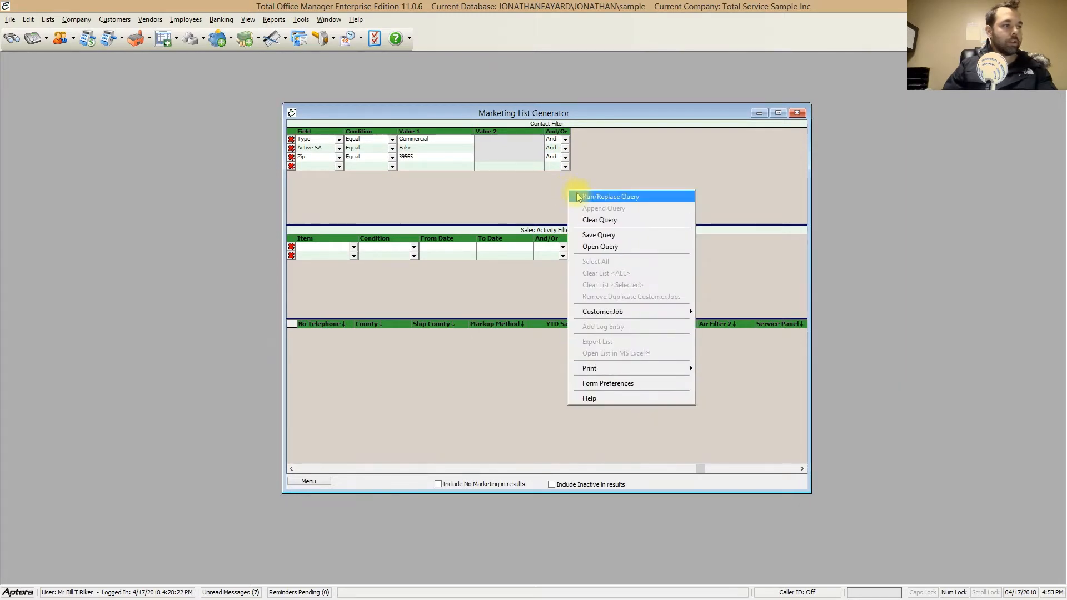
left_click(634, 197)
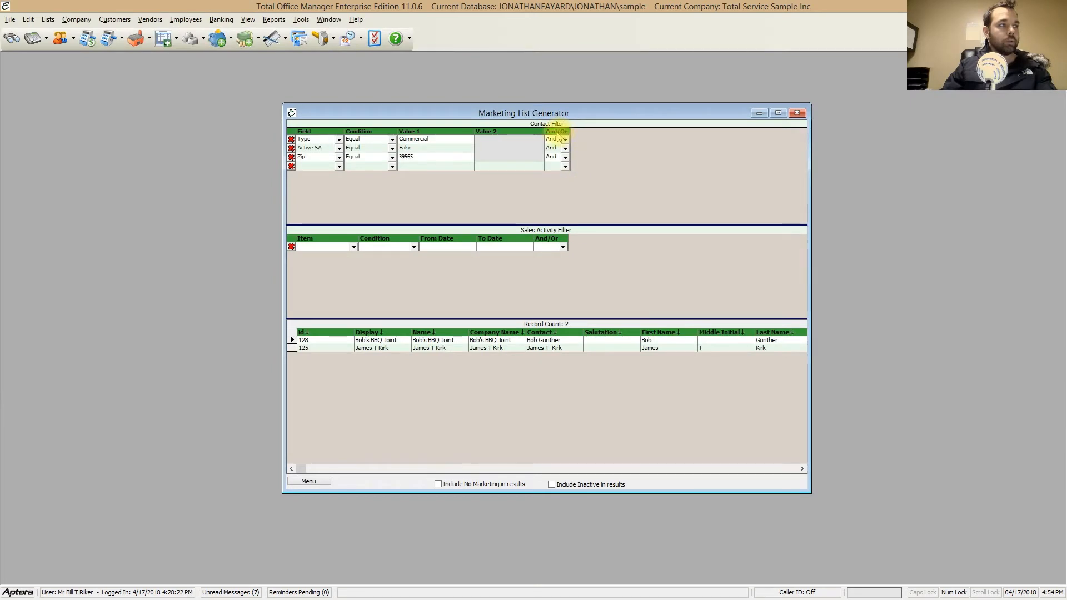
left_click(565, 157)
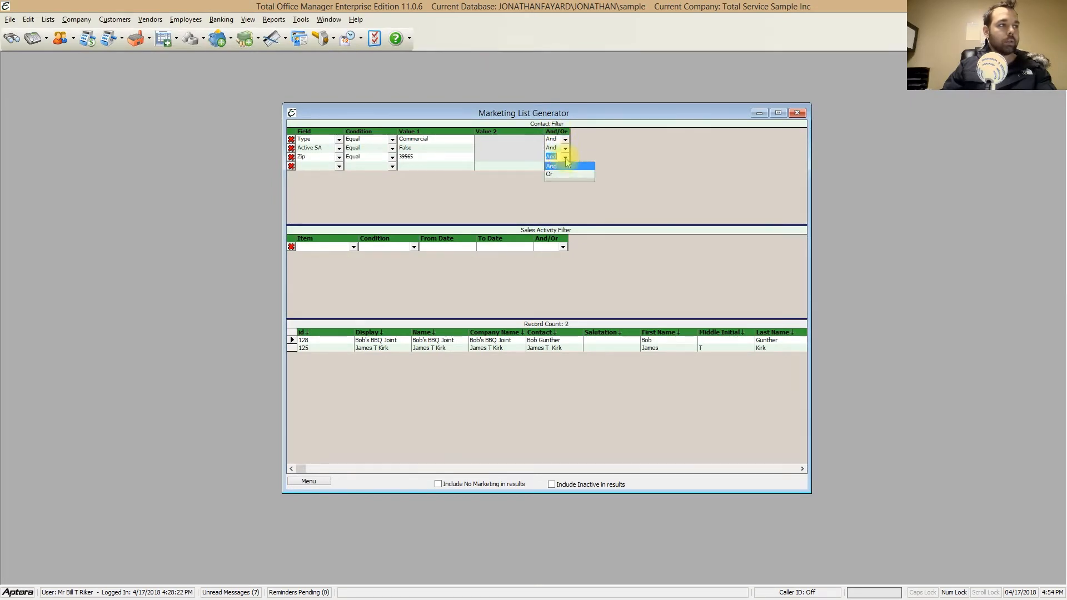
left_click(558, 174)
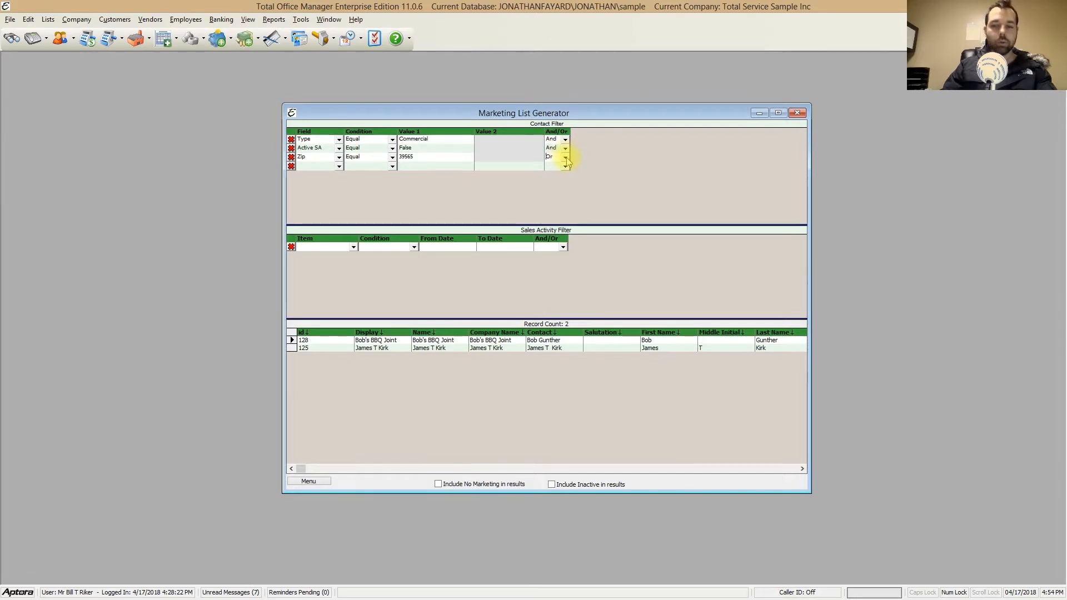
left_click(566, 159)
left_click(567, 167)
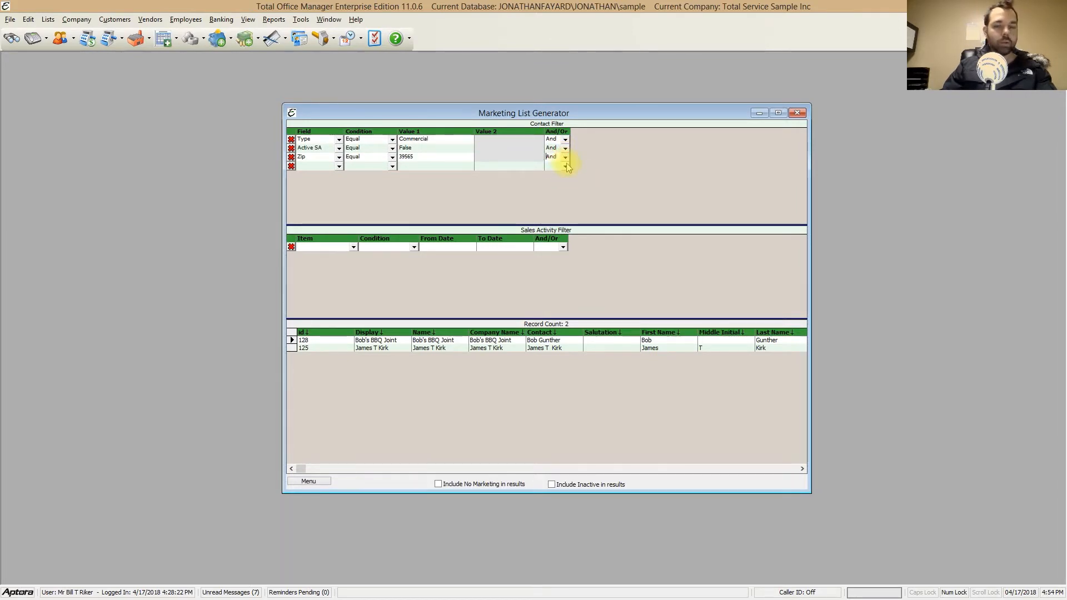
right_click(502, 186)
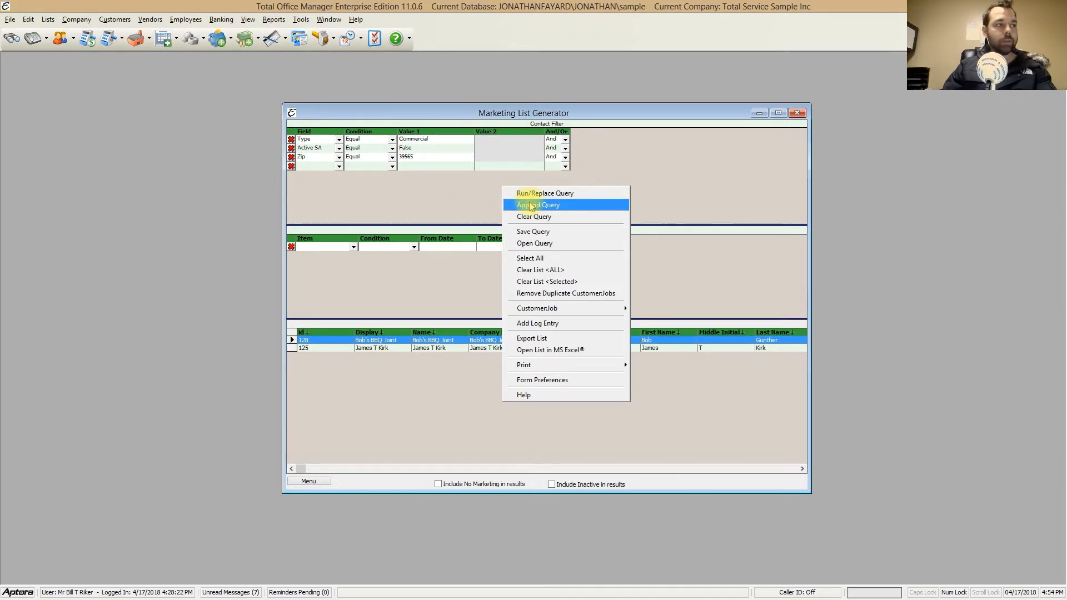
left_click(531, 205)
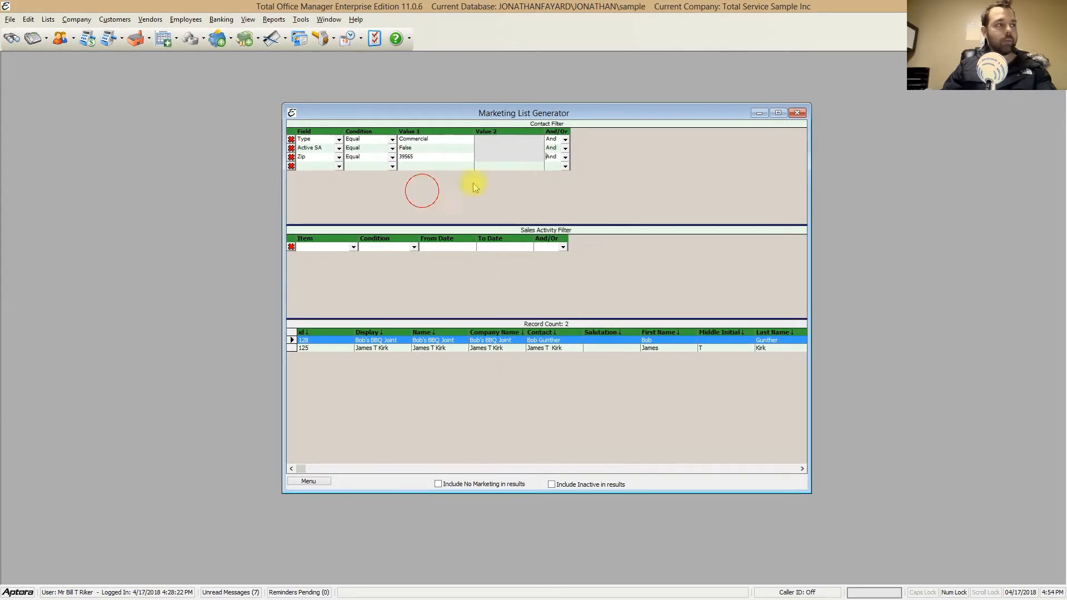
right_click(555, 182)
left_click(524, 201)
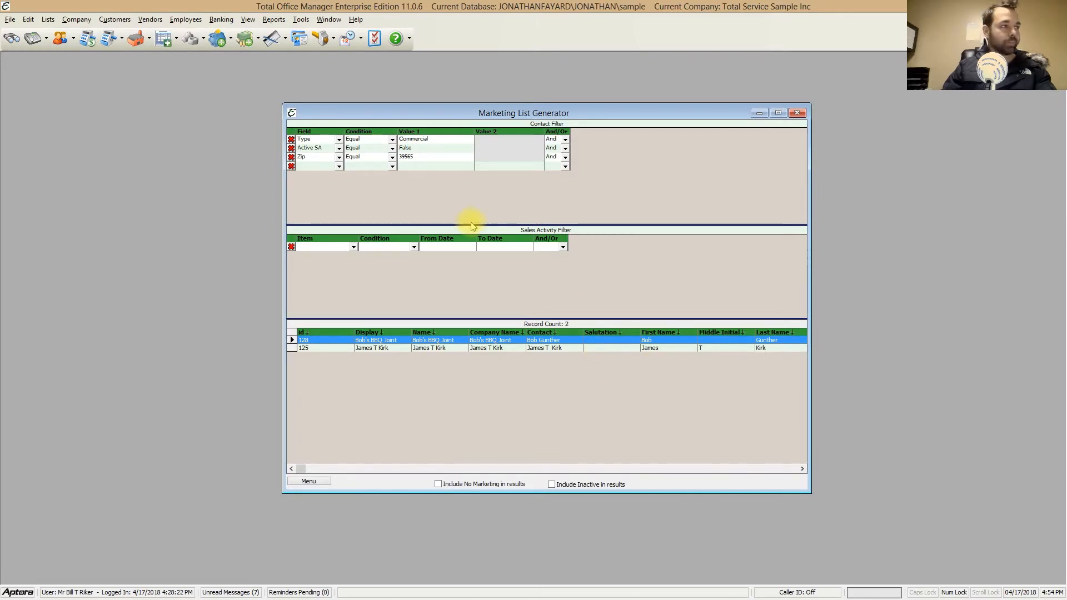
Step: Try a fourth Contact Filter row with Zip Equal 66201, linked with And, and delete that row
left_click(338, 167)
type("z")
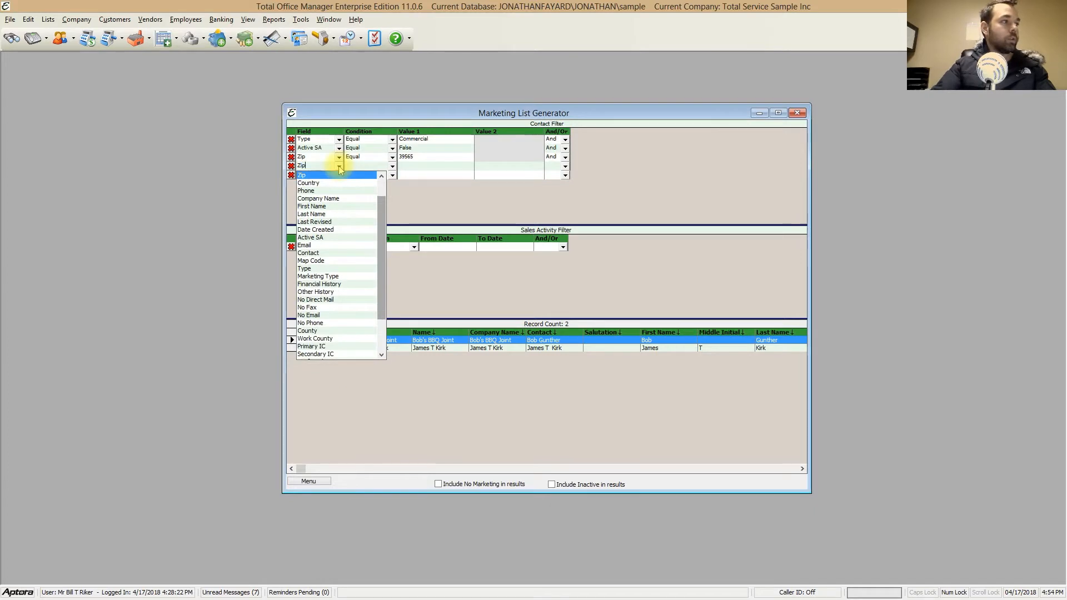
left_click(334, 175)
left_click(392, 166)
left_click(379, 176)
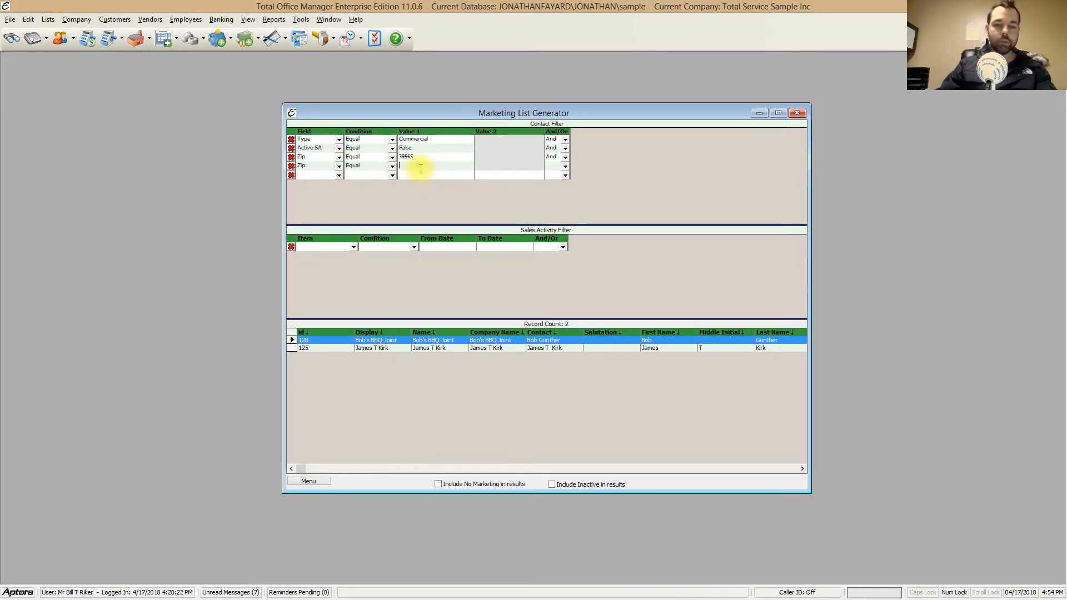
left_click(420, 167)
type("66201")
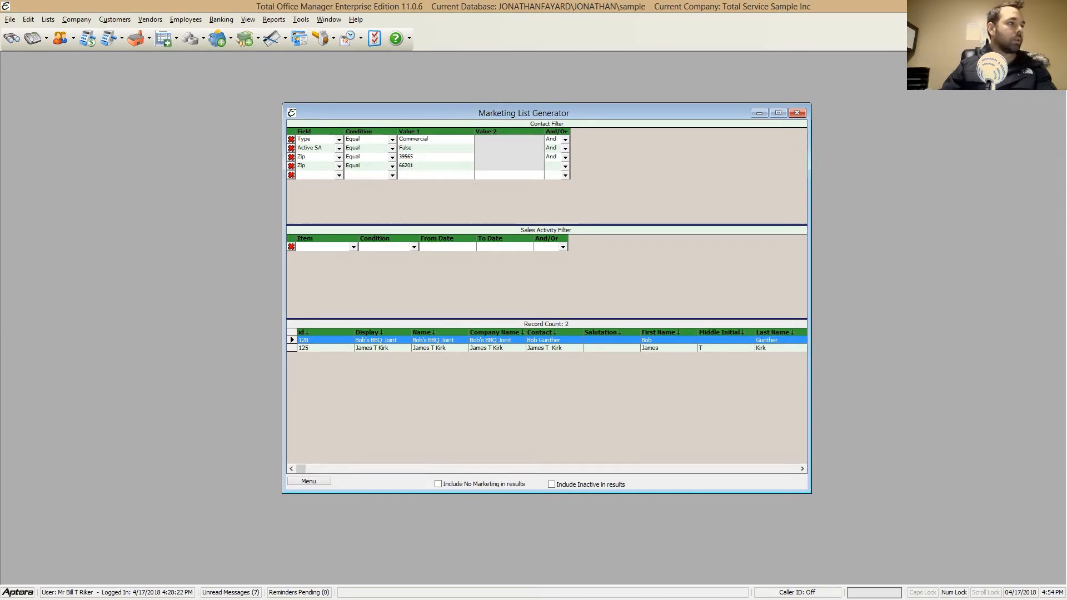
left_click(565, 166)
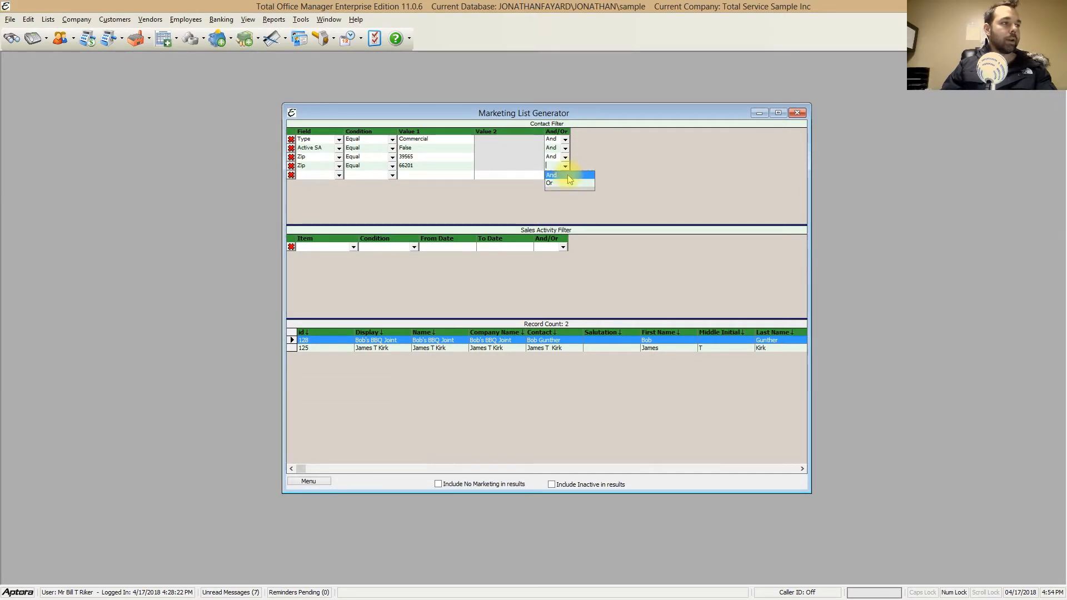
left_click(568, 175)
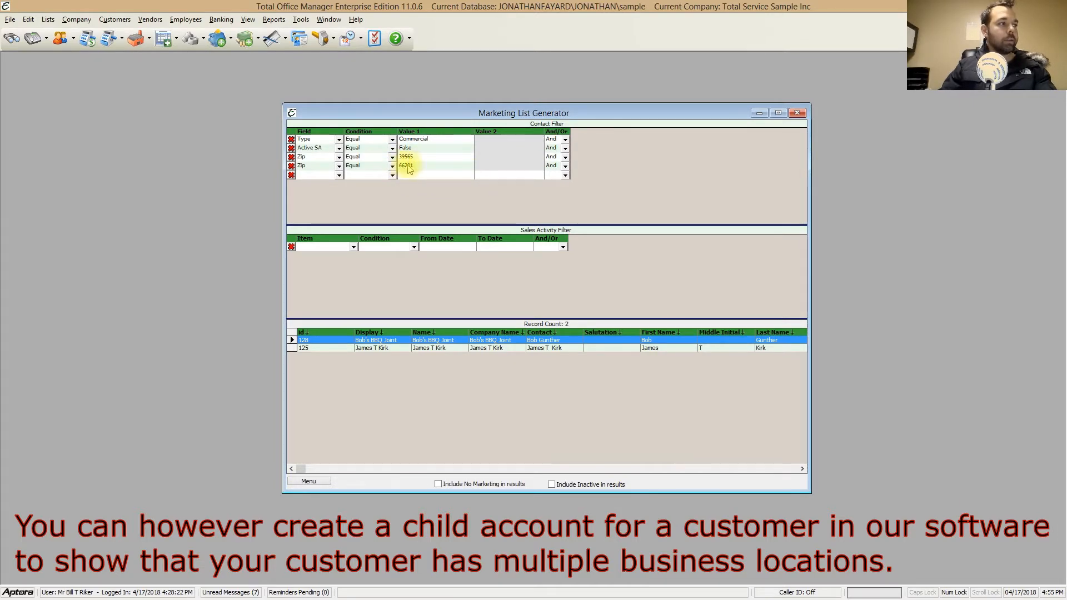
left_click(292, 166)
Step: Change the Zip filter's value to 66201 and append the query's results to the existing list
left_click(408, 156)
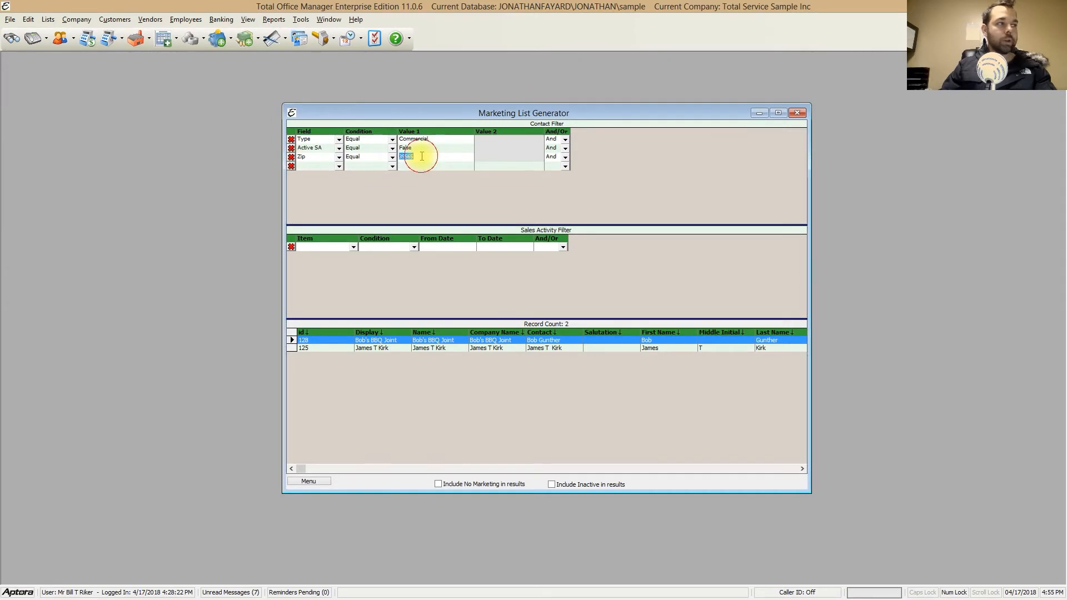
type("66201")
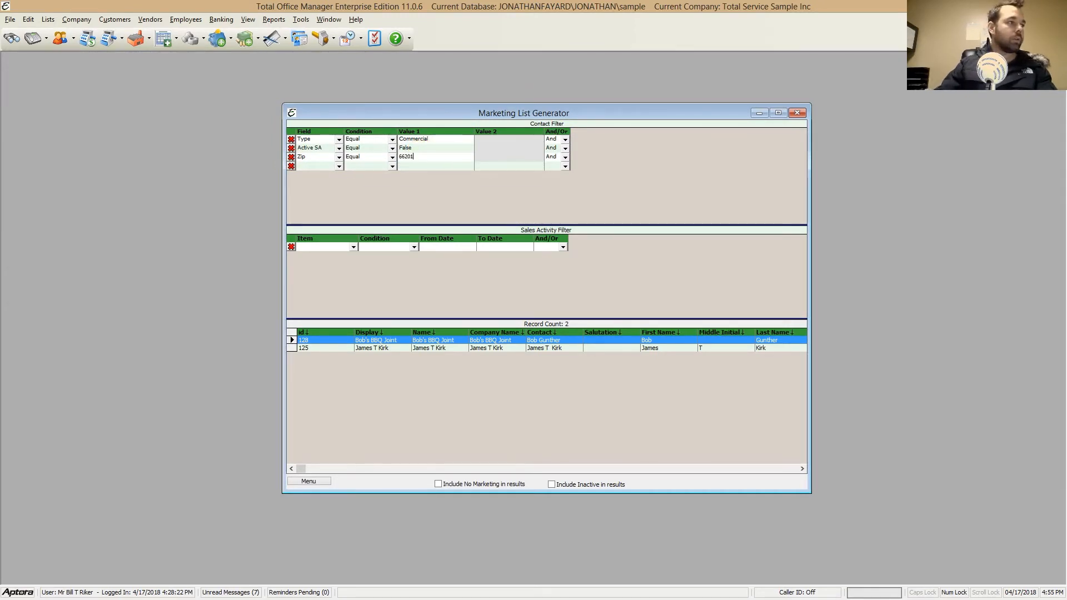
right_click(531, 187)
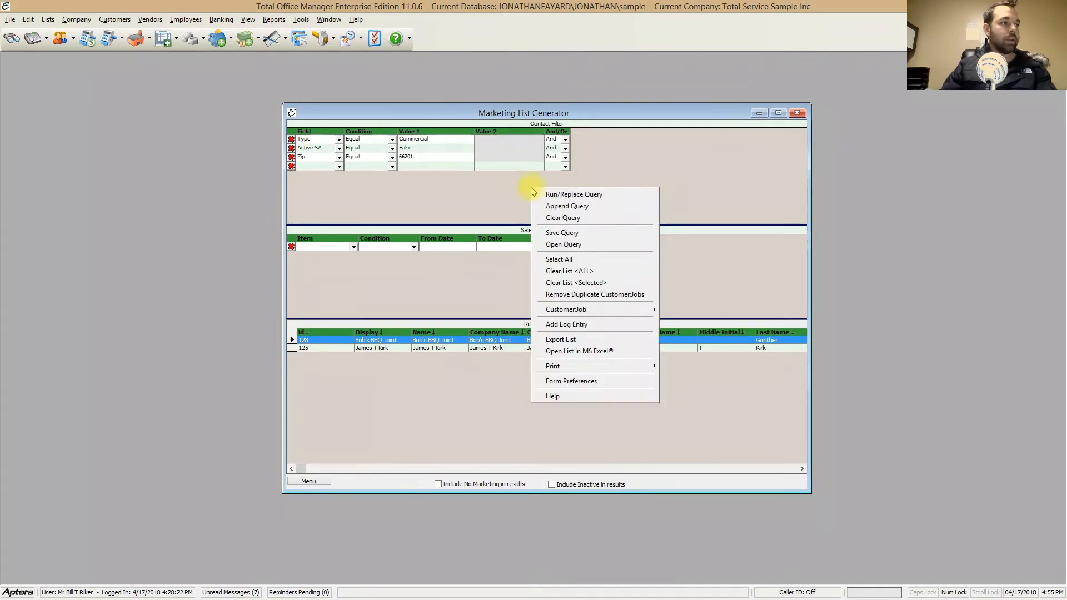
left_click(592, 207)
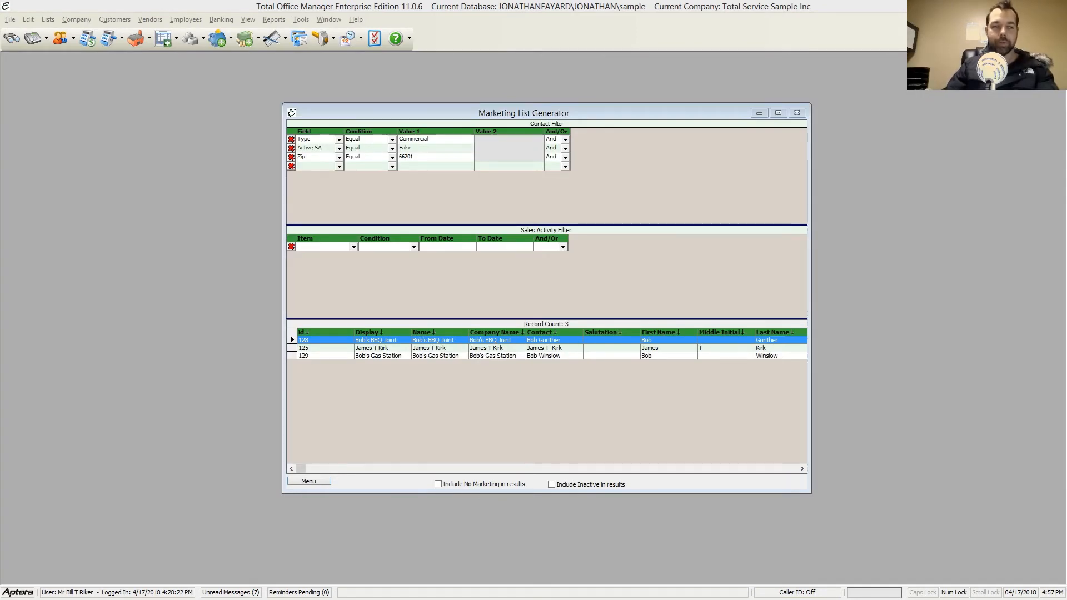
Step: Select all three records in the marketing list and open the Contact Log for Bob's Gas Station
right_click(664, 289)
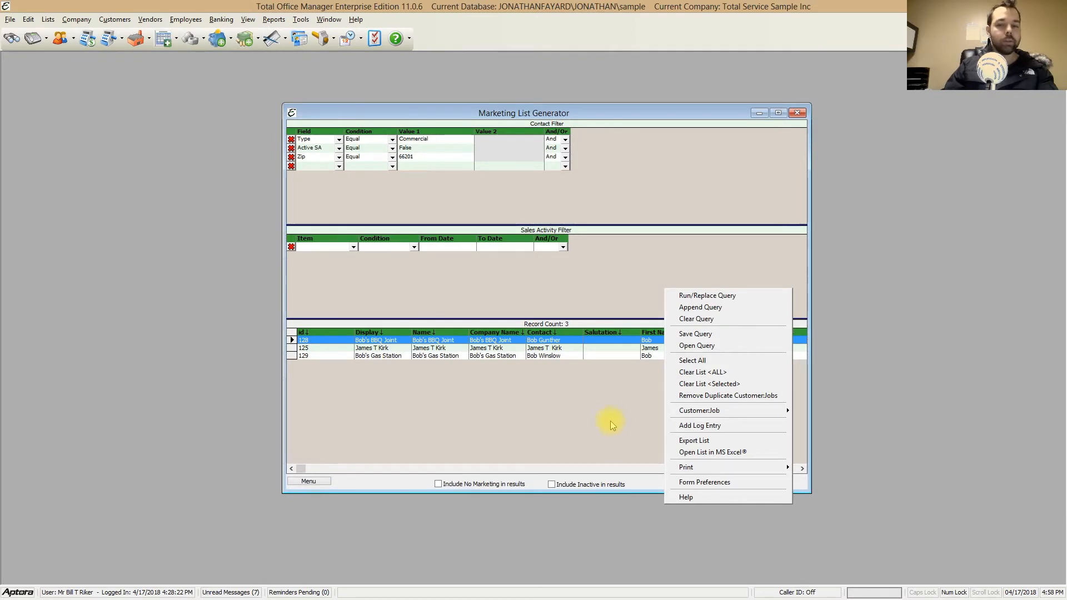
left_click(589, 402)
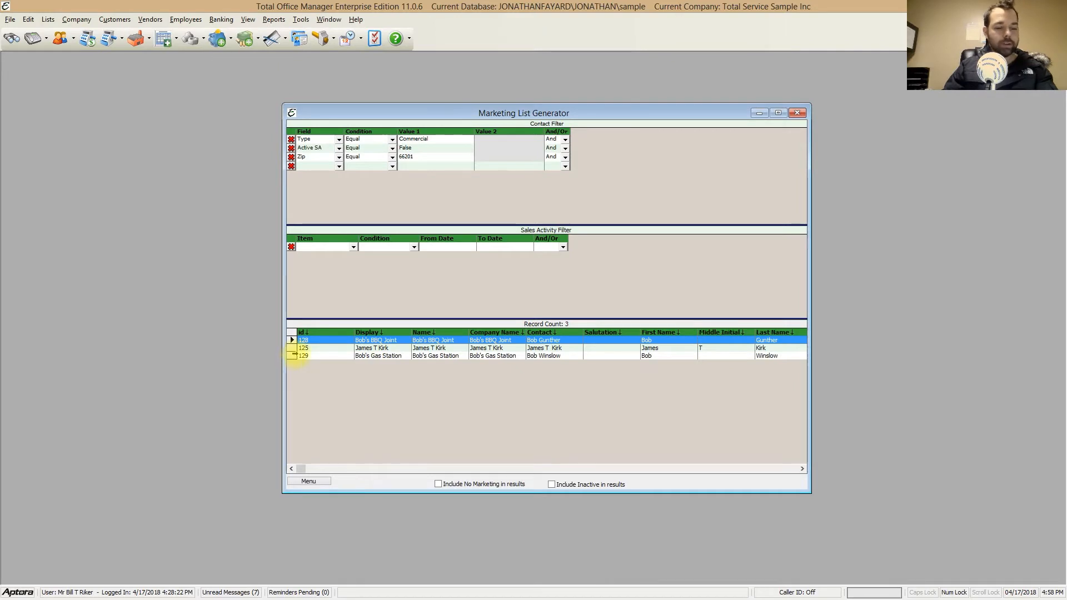
left_click(293, 355, "shift")
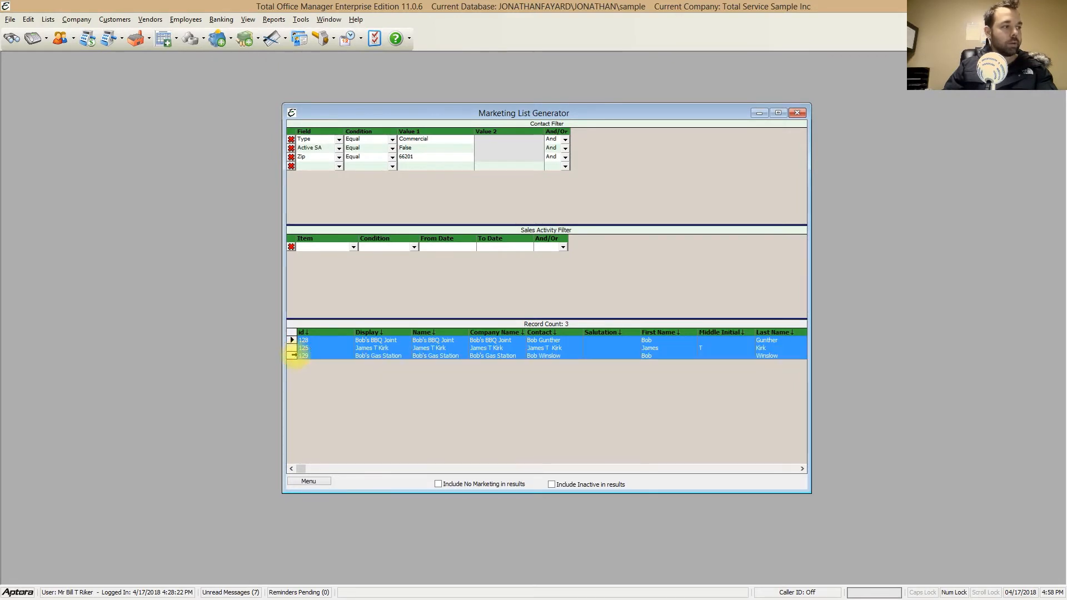
right_click(410, 359)
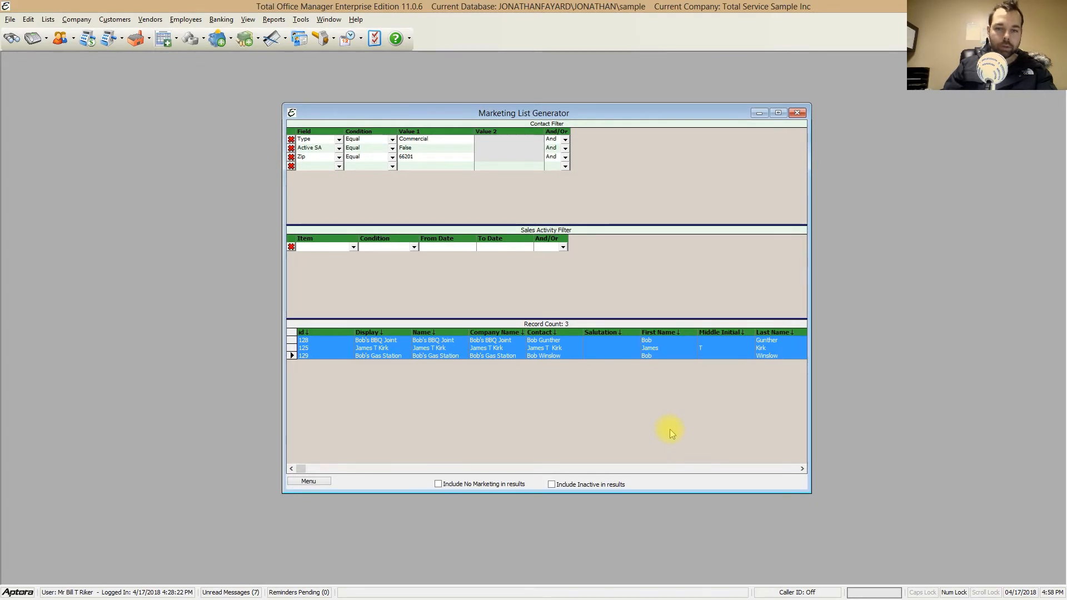
right_click(637, 353)
mouse_move(694, 482)
left_click(787, 501)
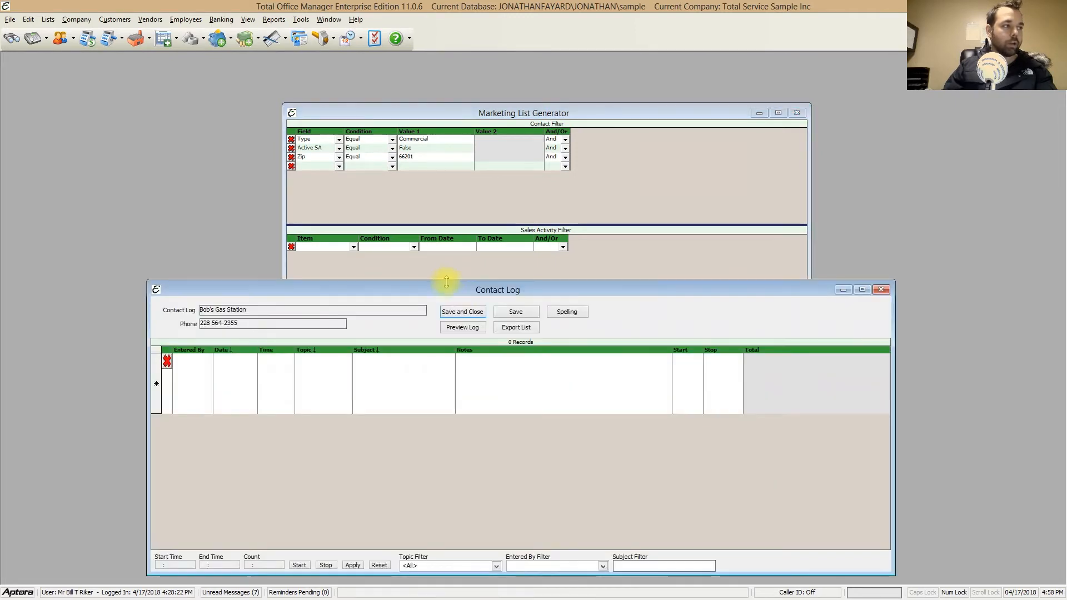
left_click_drag(447, 282, 457, 222)
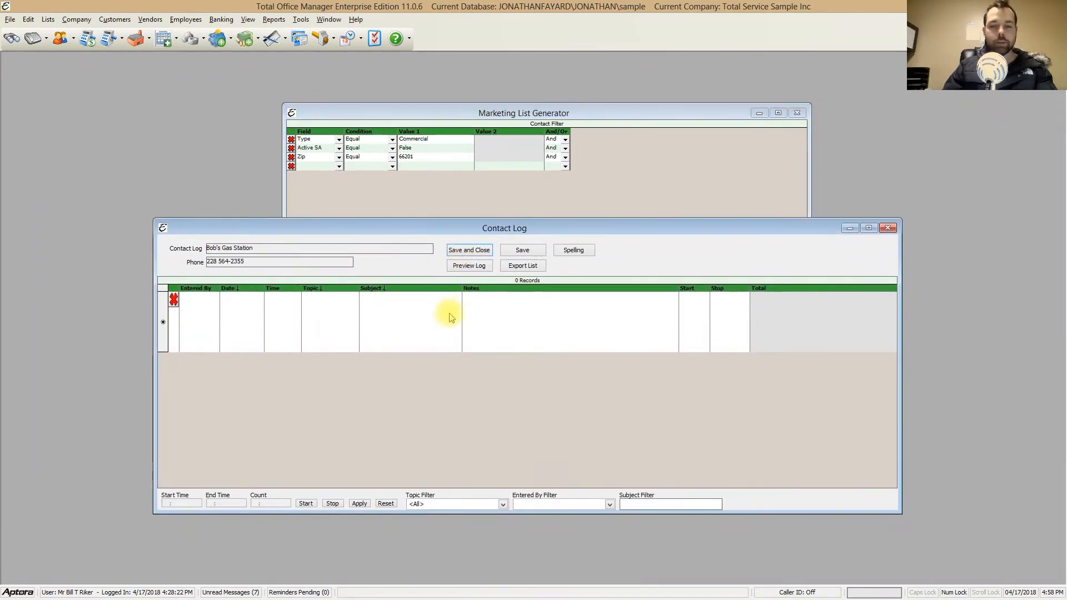
Step: Start a new contact log entry with the topic Marketing Letter and the subject "tune up letter"
left_click(338, 320)
left_click(353, 296)
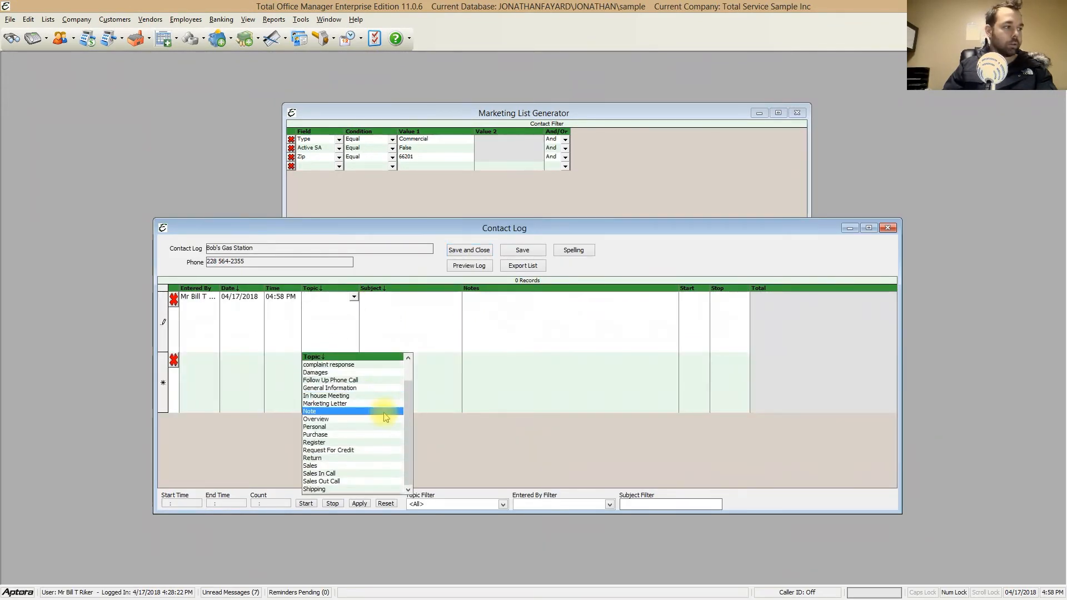
scroll(386, 417, "up", 1)
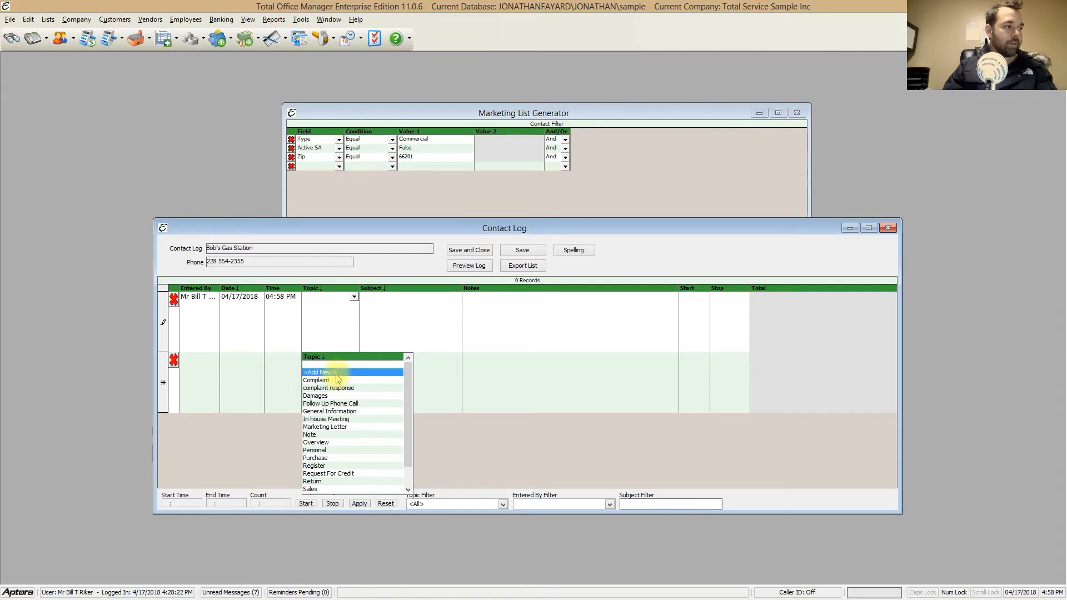
left_click(357, 426)
left_click(417, 328)
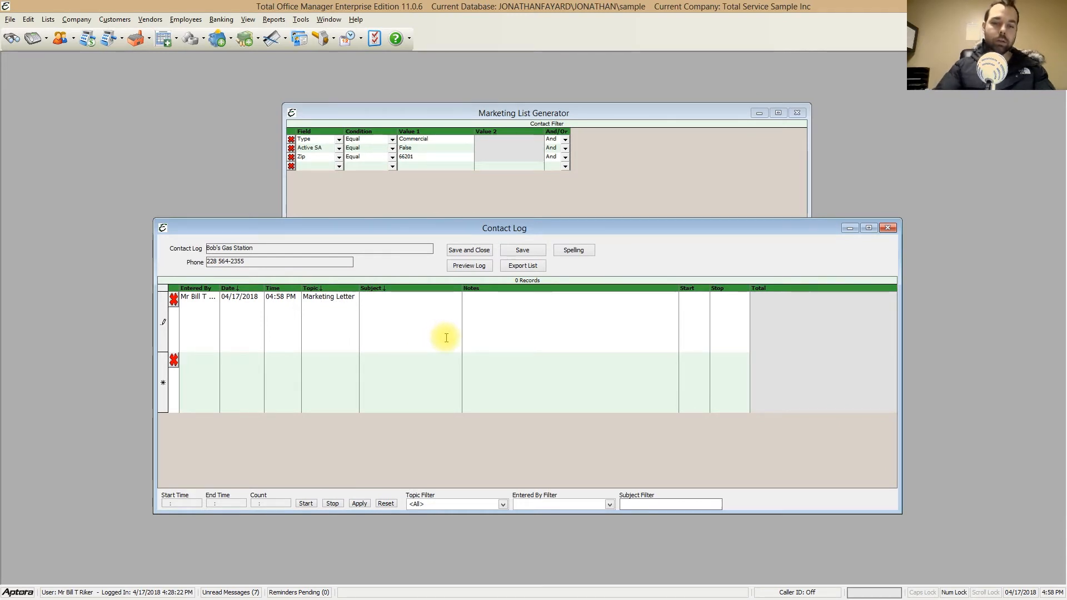
type("tune up letter")
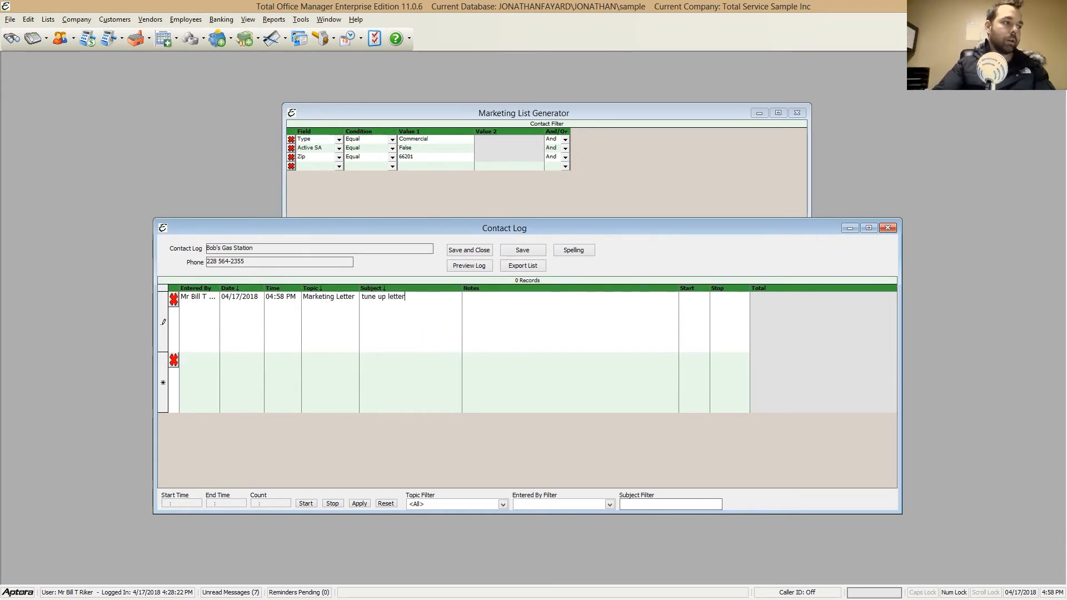
Step: Enter "marketing letter goes here" as the notes of the tune up letter log entry
left_click(505, 324)
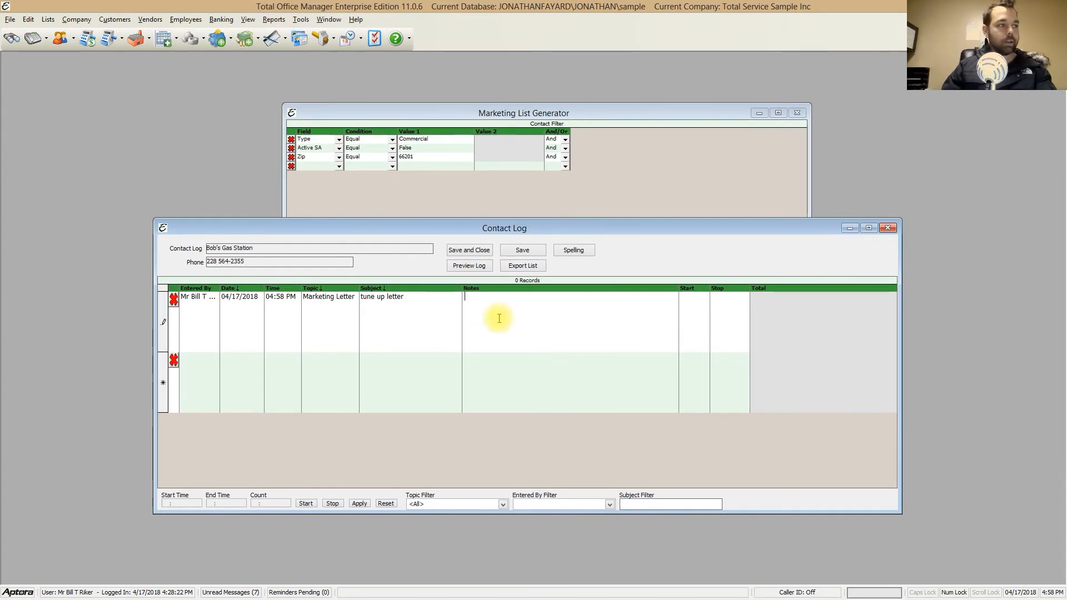
left_click_drag(567, 228, 598, 239)
left_click(547, 315)
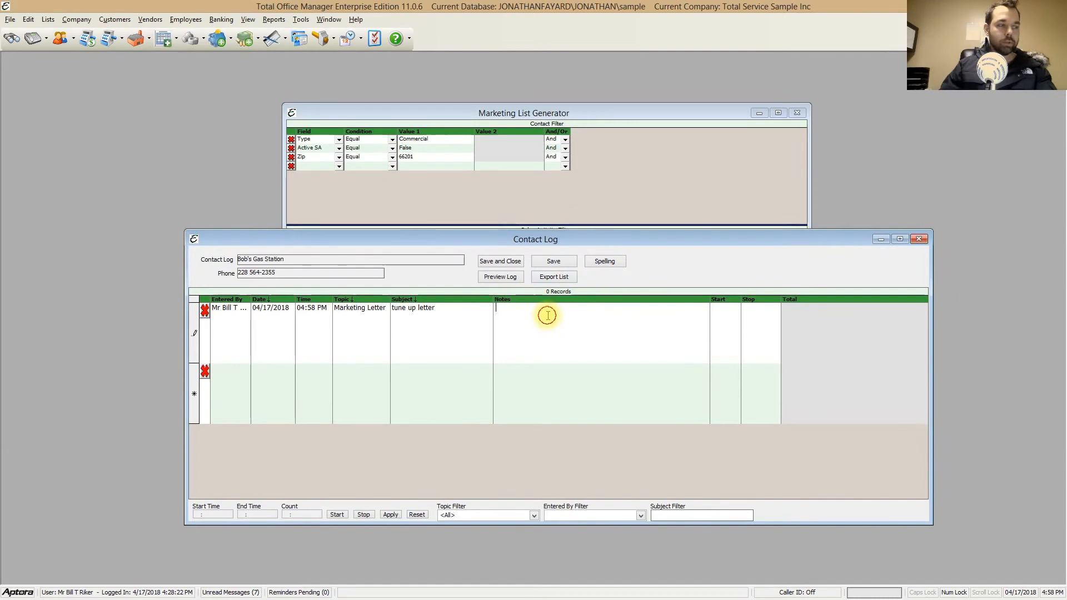
type("marketing letter goes here")
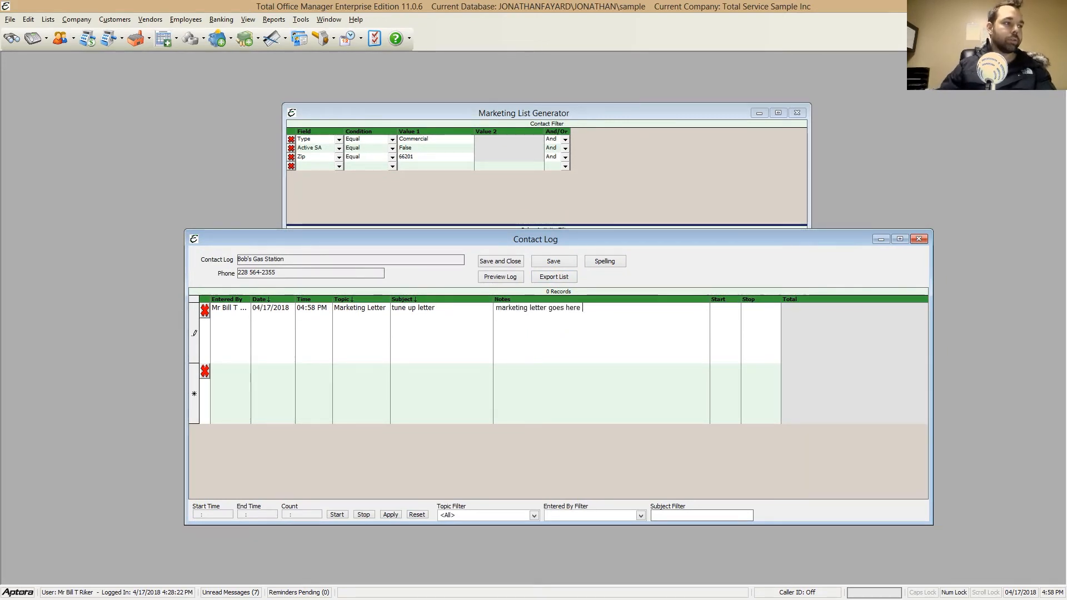
Step: Save the tune up letter log entry and close the Contact Log
left_click(498, 259)
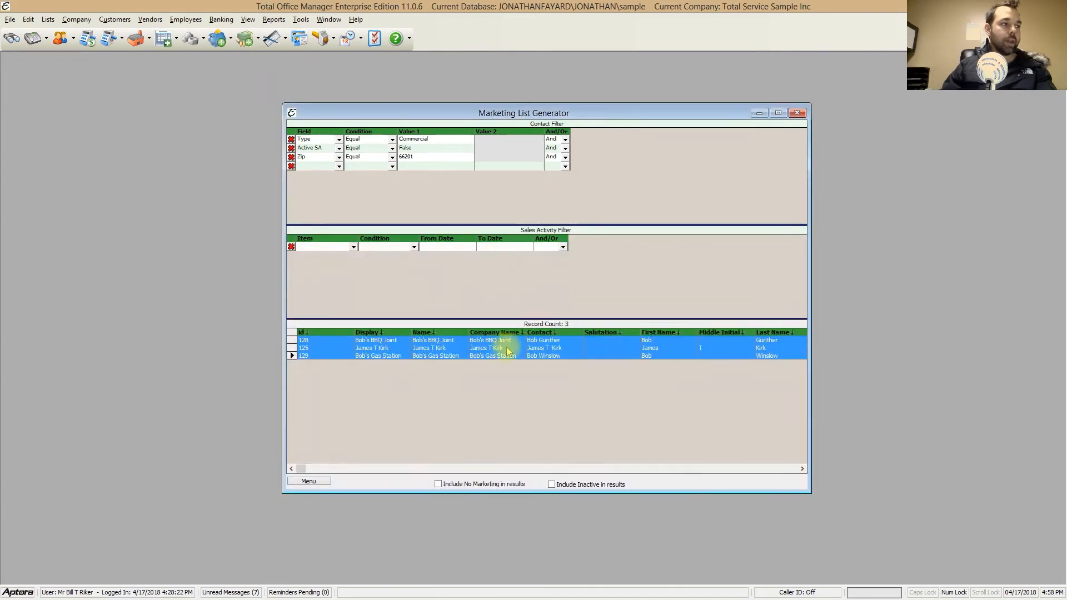
right_click(319, 357)
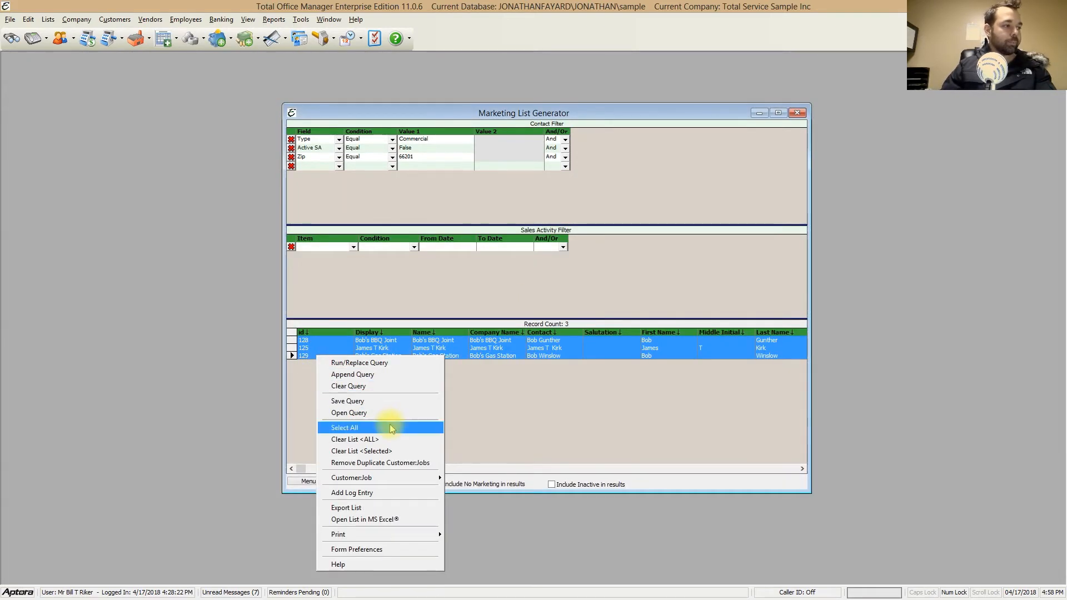
left_click(595, 406)
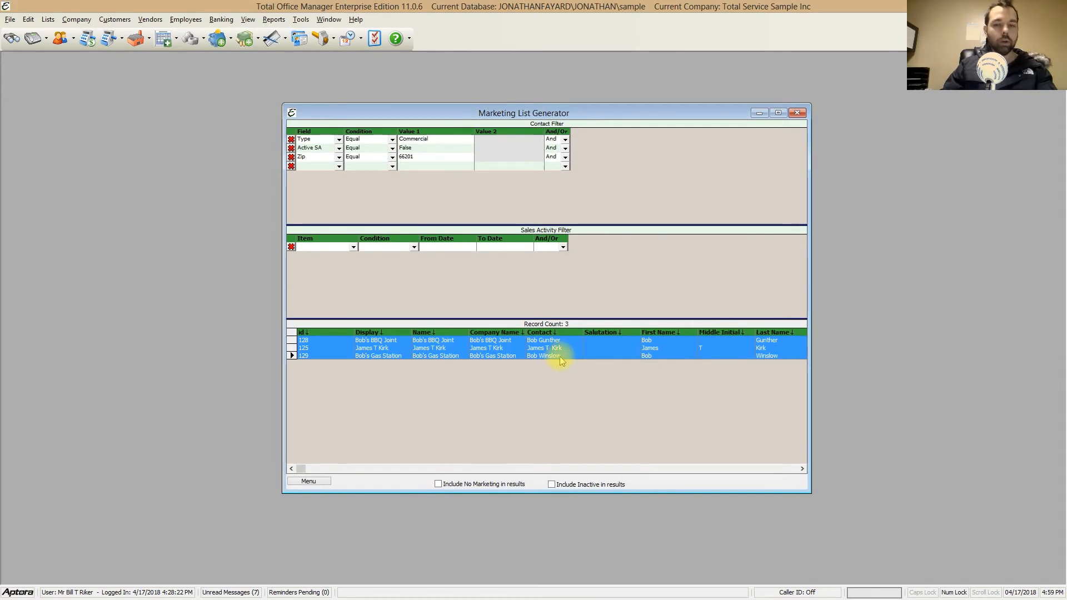
Step: Open the print preview options for the three selected records and choose the "tune up" letter
right_click(530, 310)
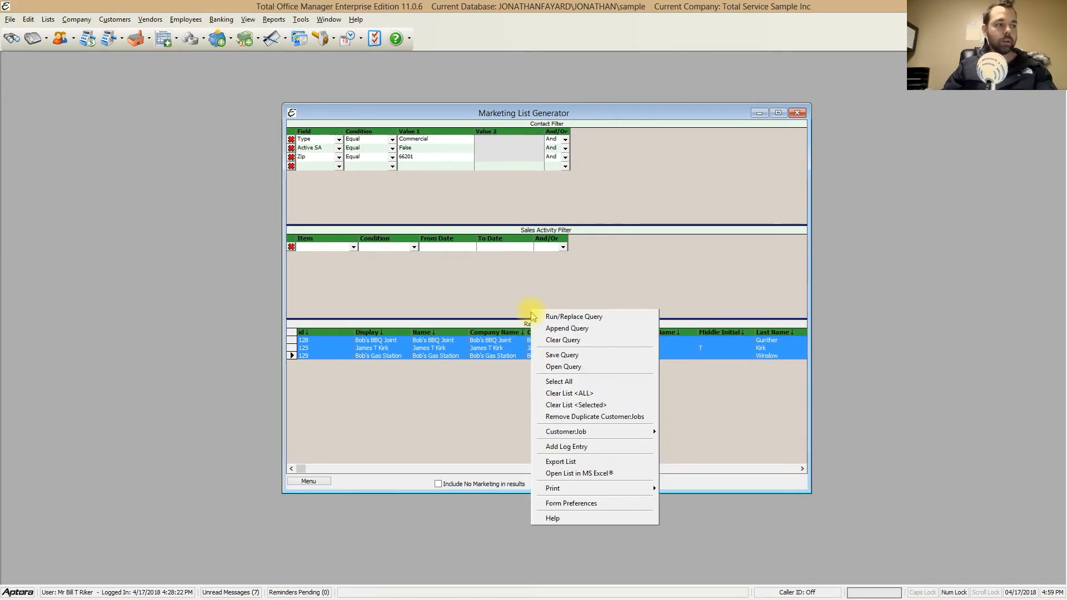
mouse_move(595, 487)
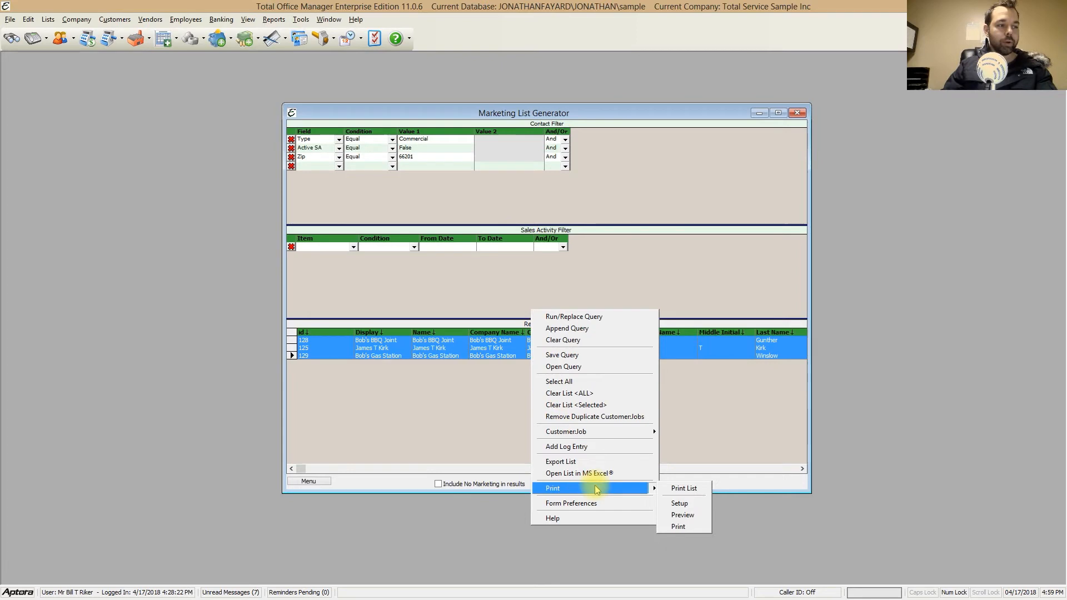
left_click(692, 516)
left_click_drag(576, 277, 643, 280)
left_click(624, 300)
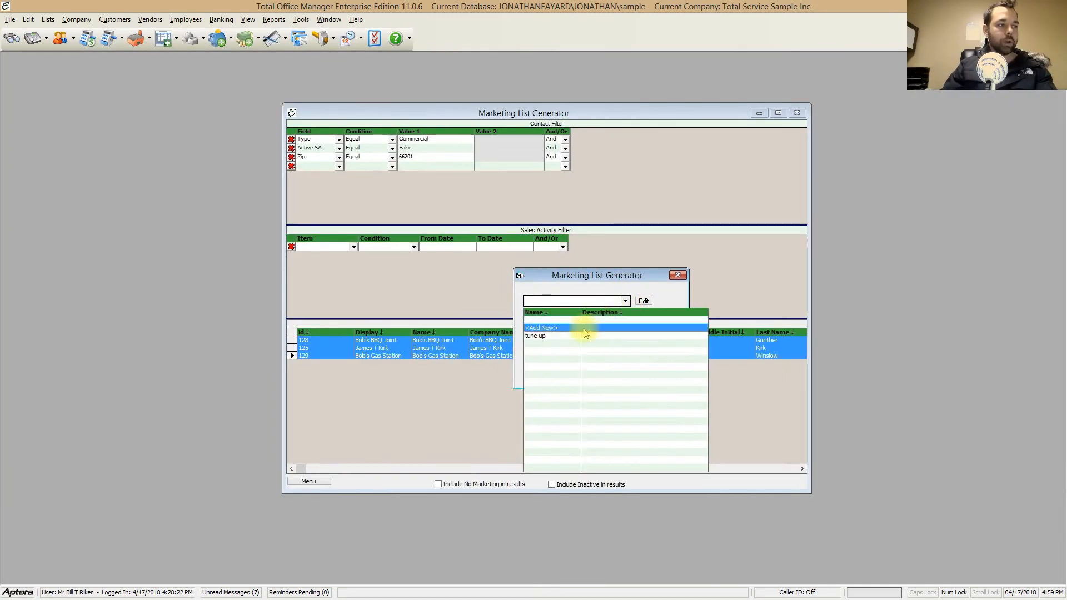
left_click(547, 336)
left_click(625, 300)
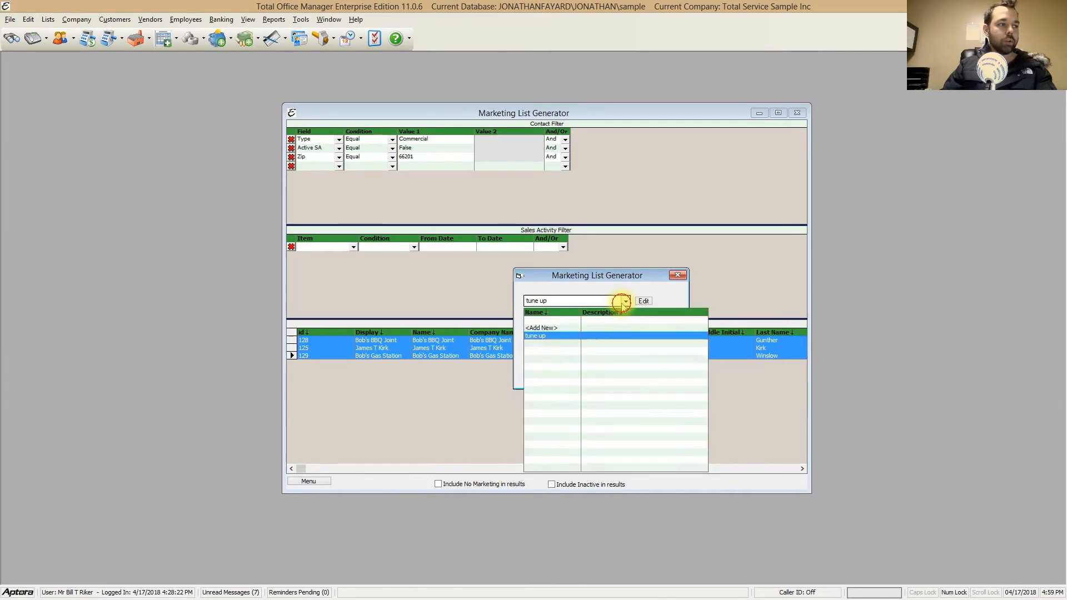
left_click(549, 336)
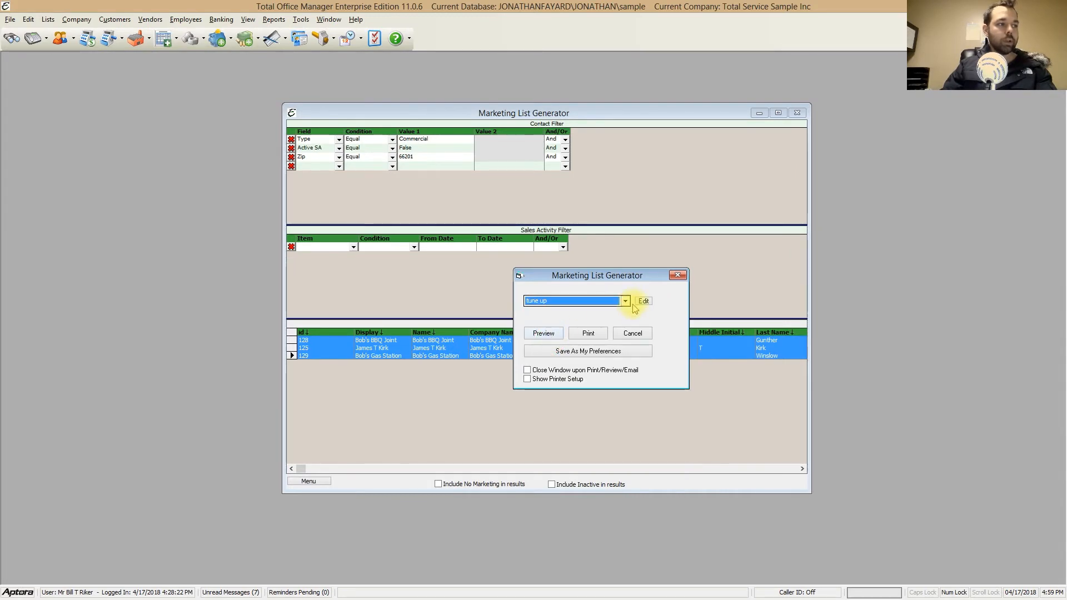
Step: Open the "tune up" letter's design for editing, examine its header, body and footer, and close it
left_click(644, 301)
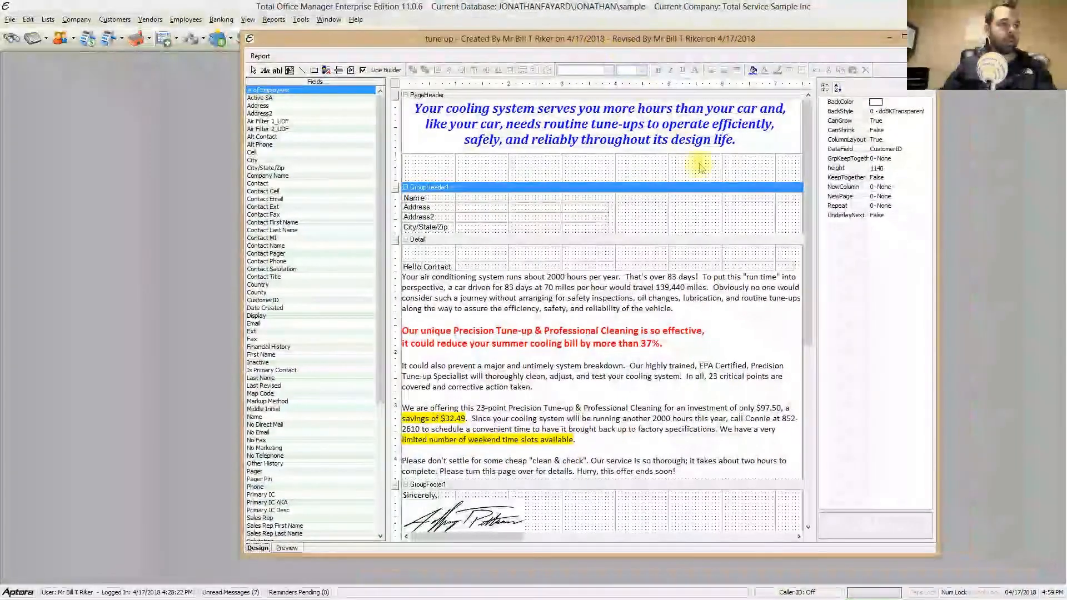
mouse_move(809, 178)
left_mouse_down()
mouse_move(813, 274)
mouse_move(811, 183)
left_mouse_up()
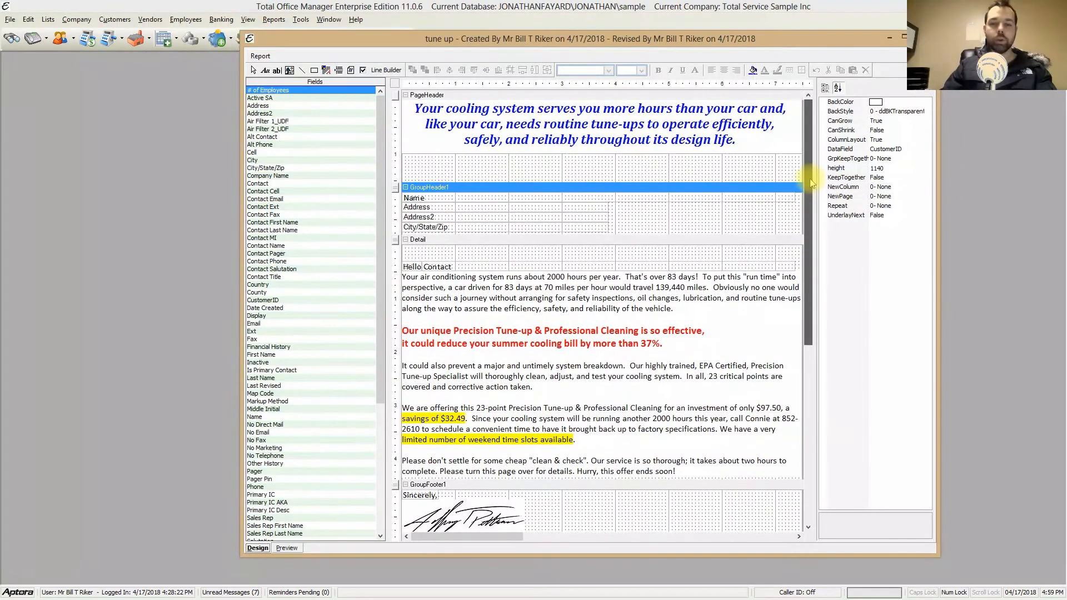
scroll(811, 183, "down", 3)
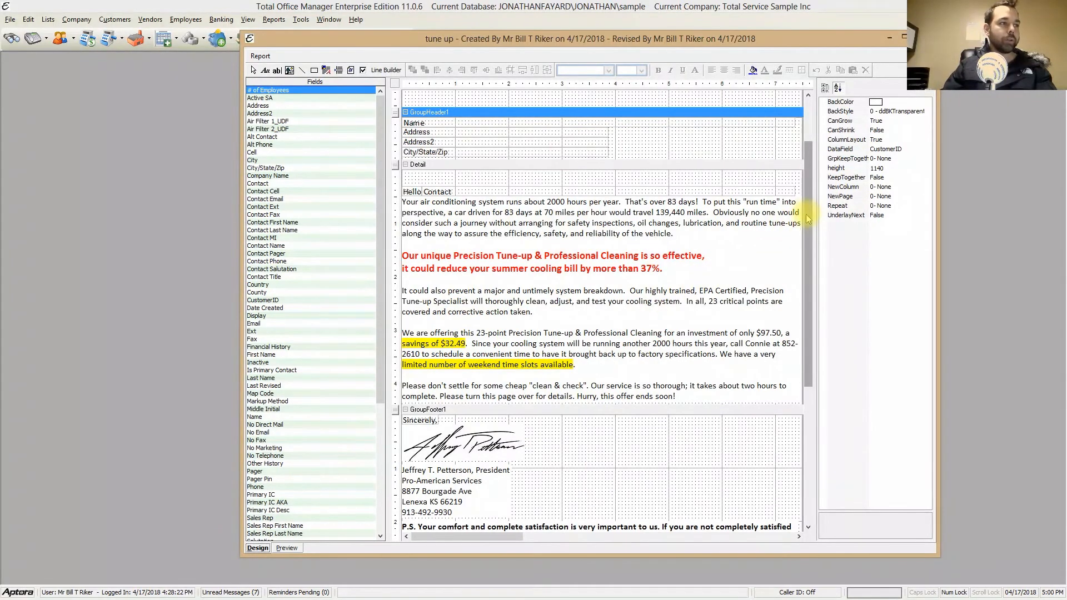
left_click_drag(806, 214, 796, 169)
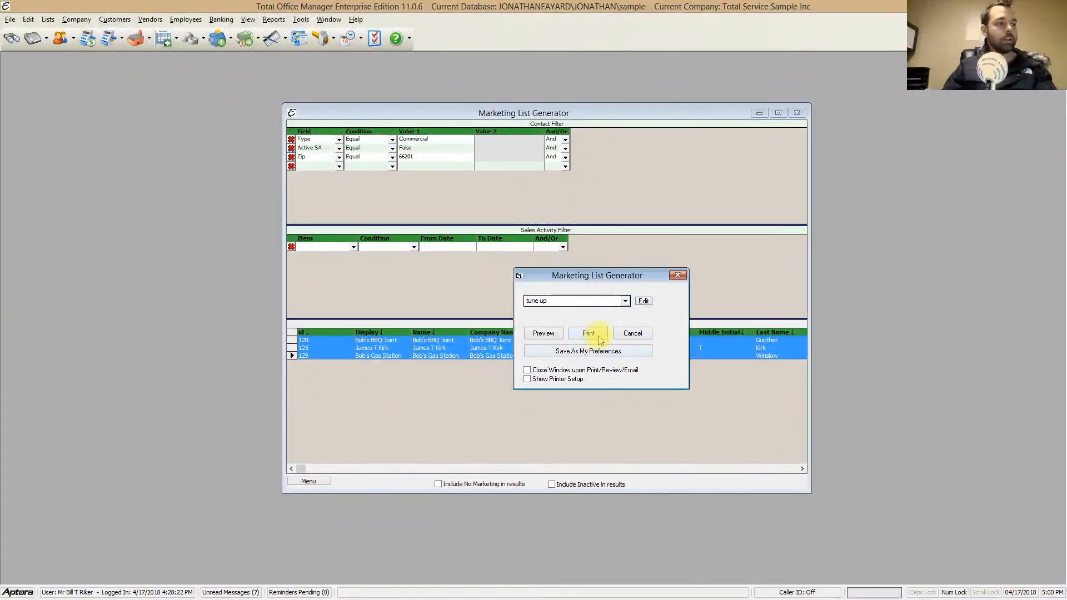
Step: Preview the tune up letters for all three customers page by page, and close the preview and print options
left_click(545, 334)
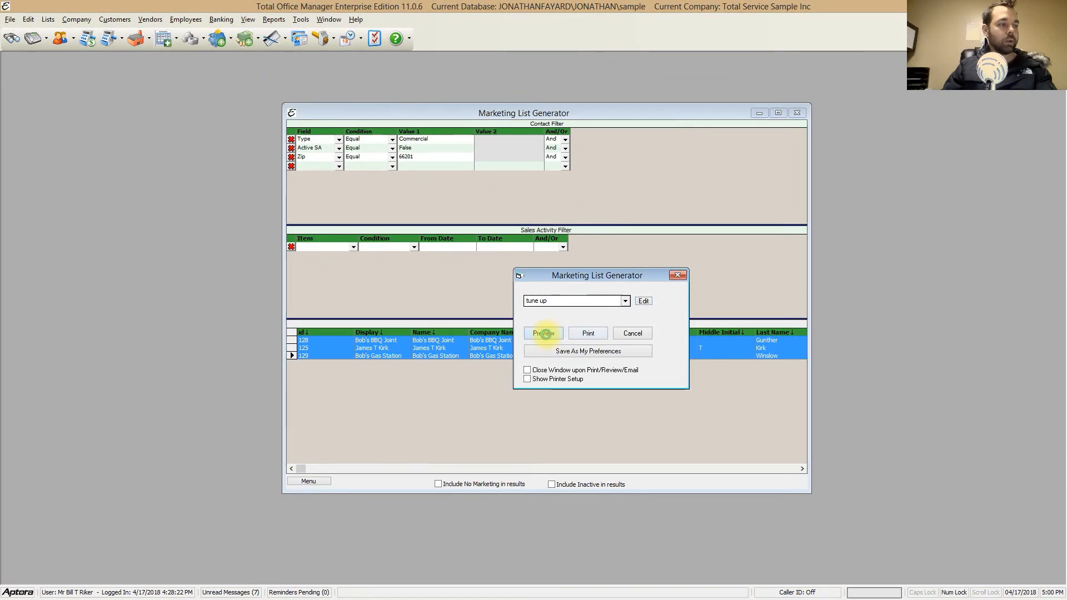
left_click_drag(821, 99, 807, 82)
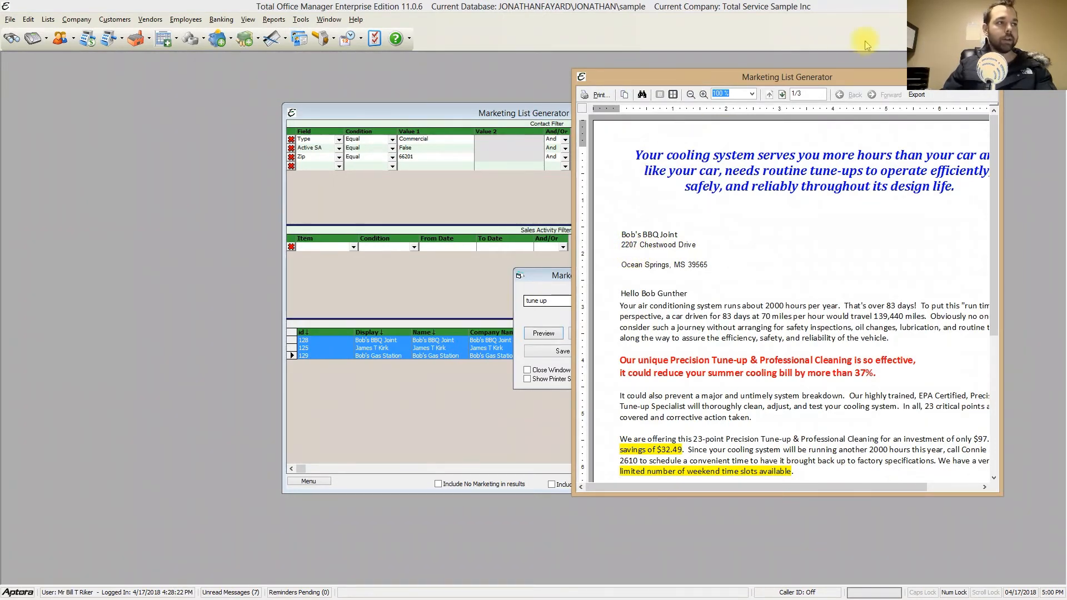
left_click(782, 96)
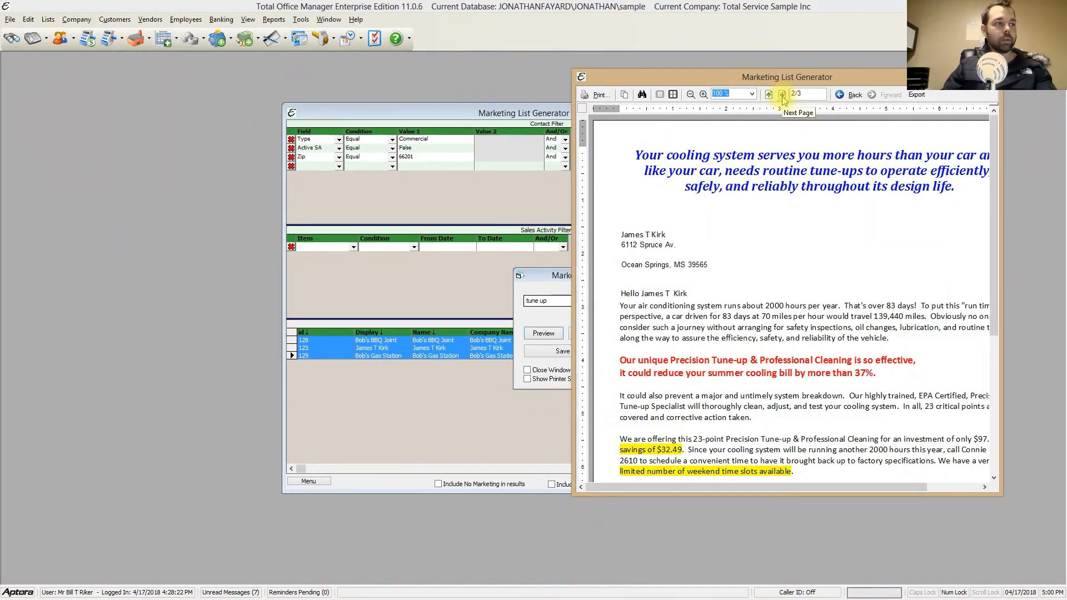
left_click(782, 96)
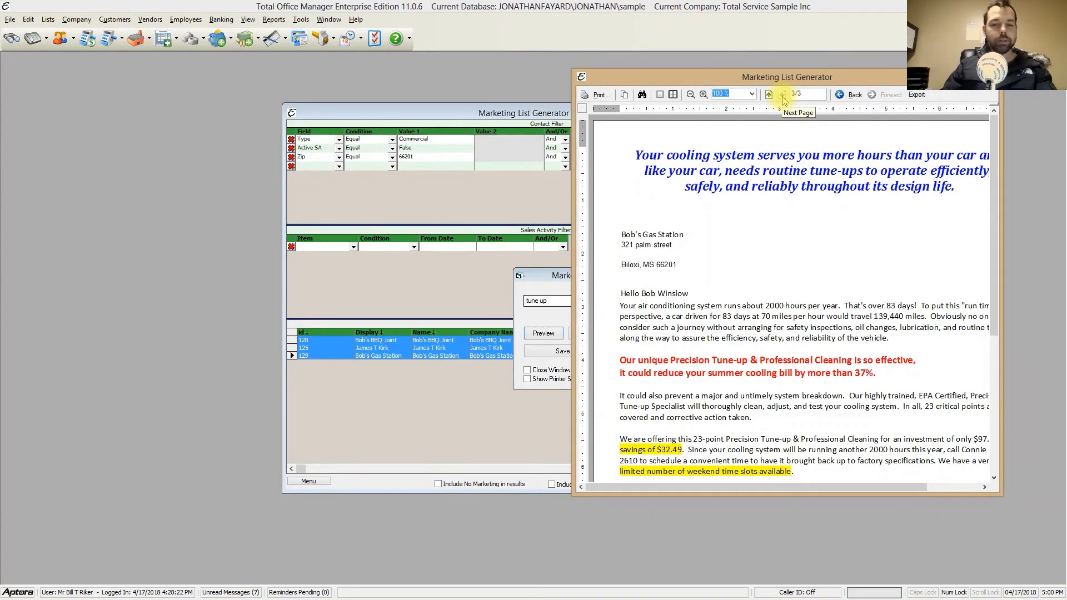
left_click_drag(837, 79, 782, 126)
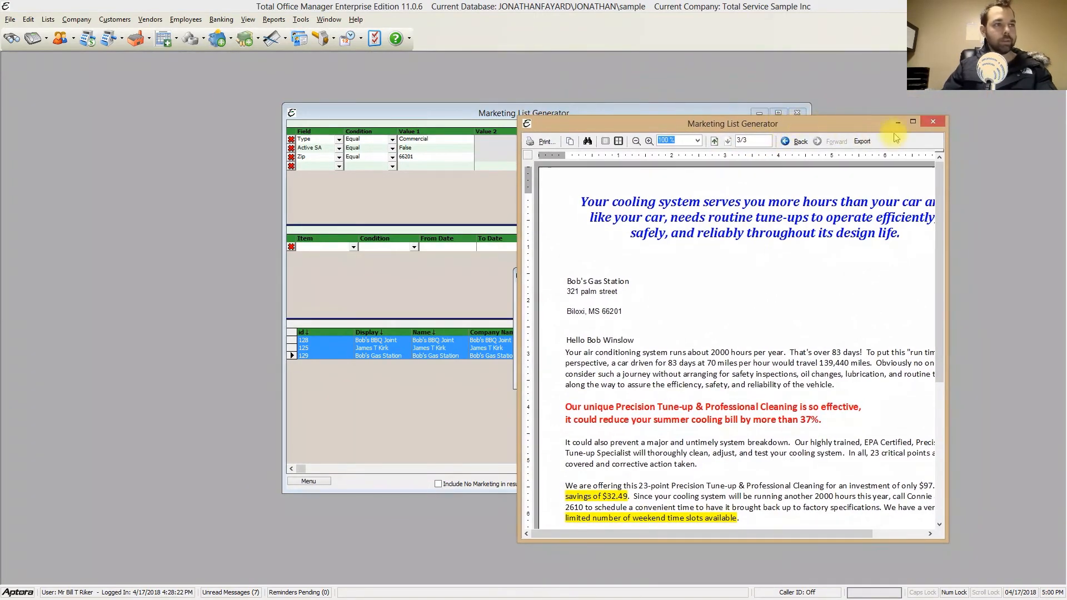
left_click(934, 123)
left_click(677, 276)
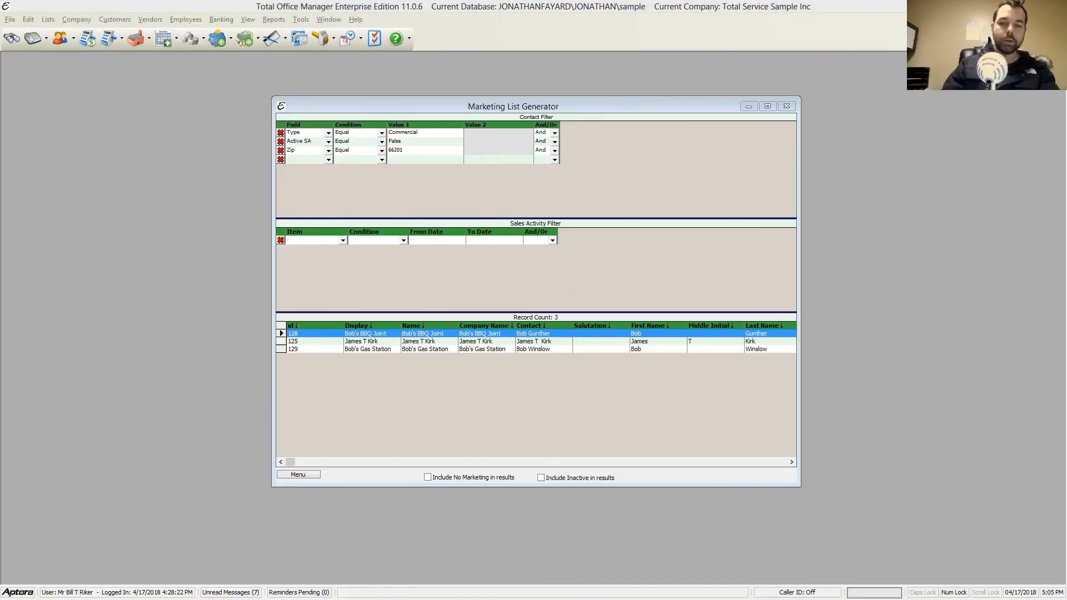
Step: Clear all records from the marketing list and run the query again for zip 66201
right_click(623, 270)
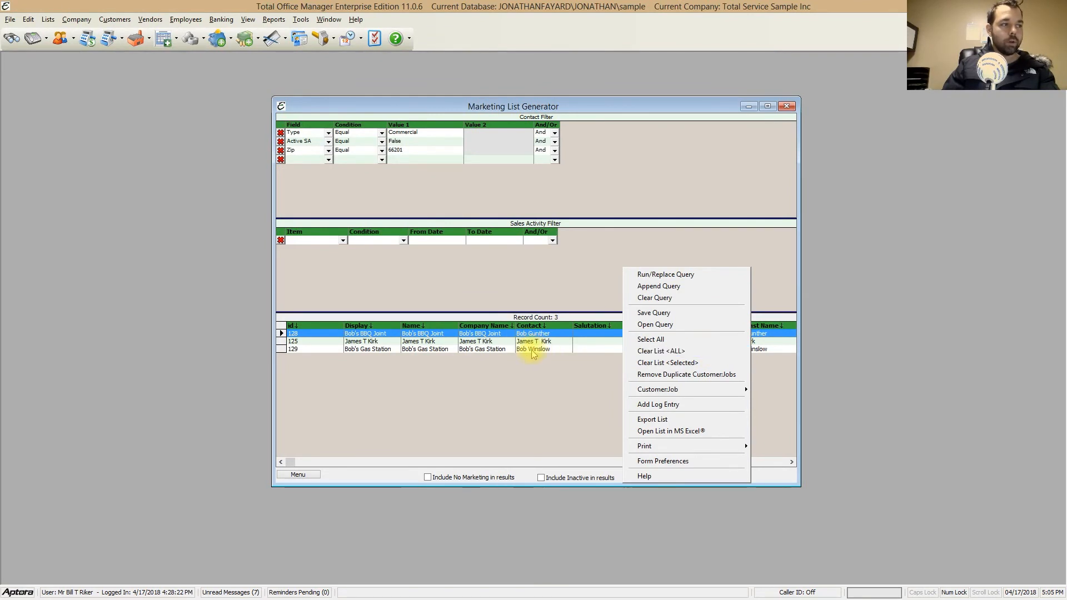
left_click(546, 283)
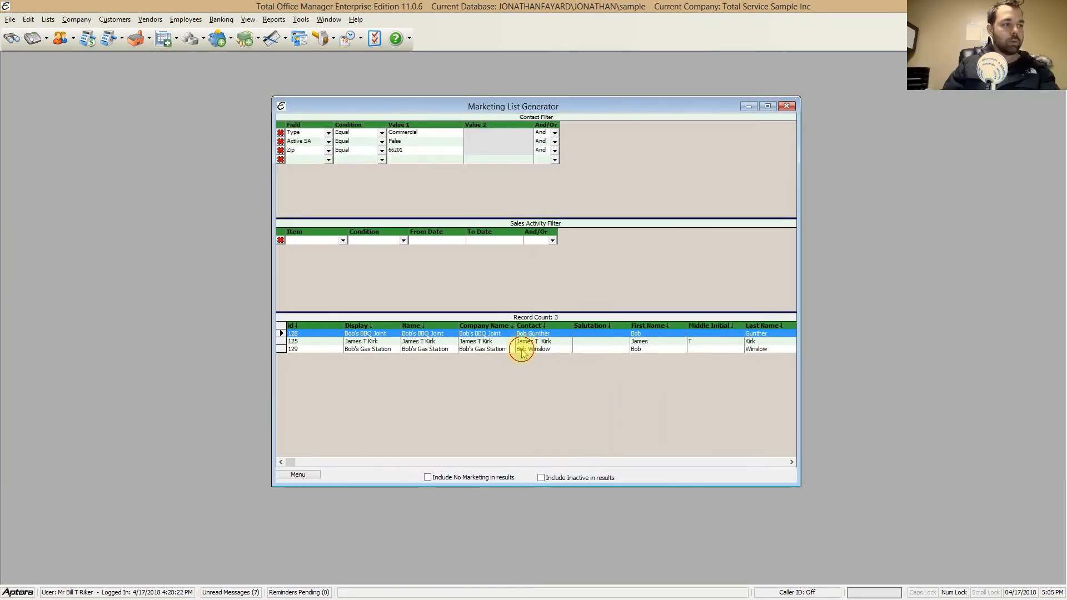
left_click(522, 342)
left_click(282, 341)
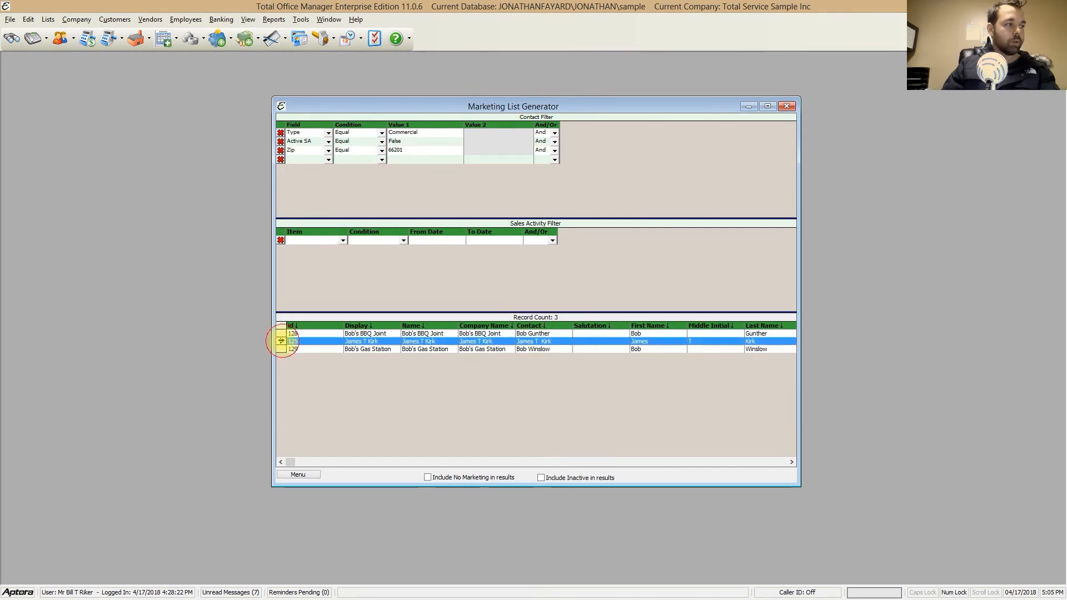
left_click(281, 349, "ctrl")
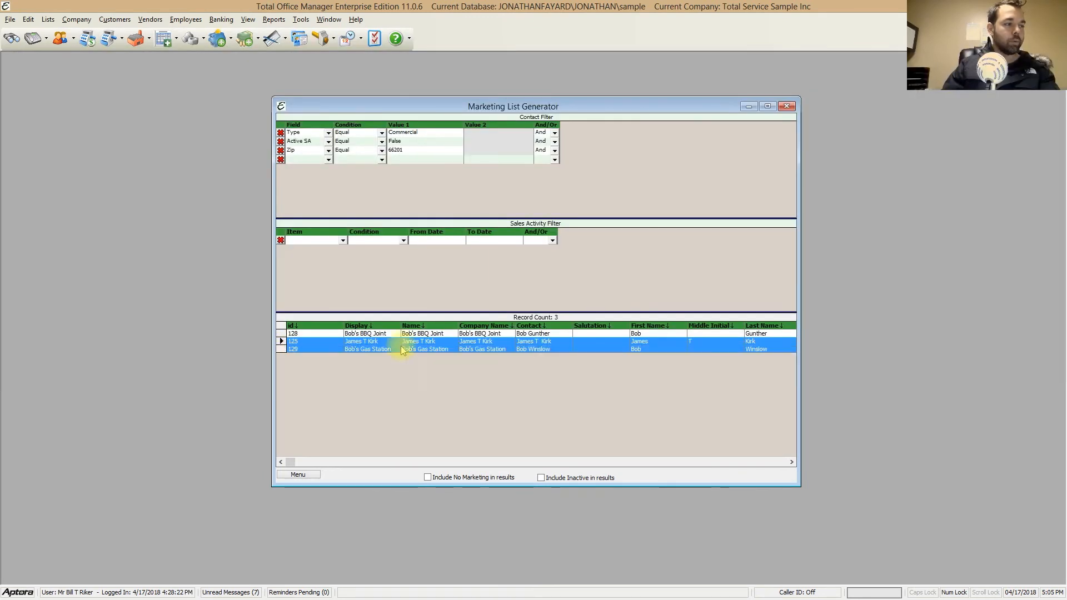
right_click(631, 249)
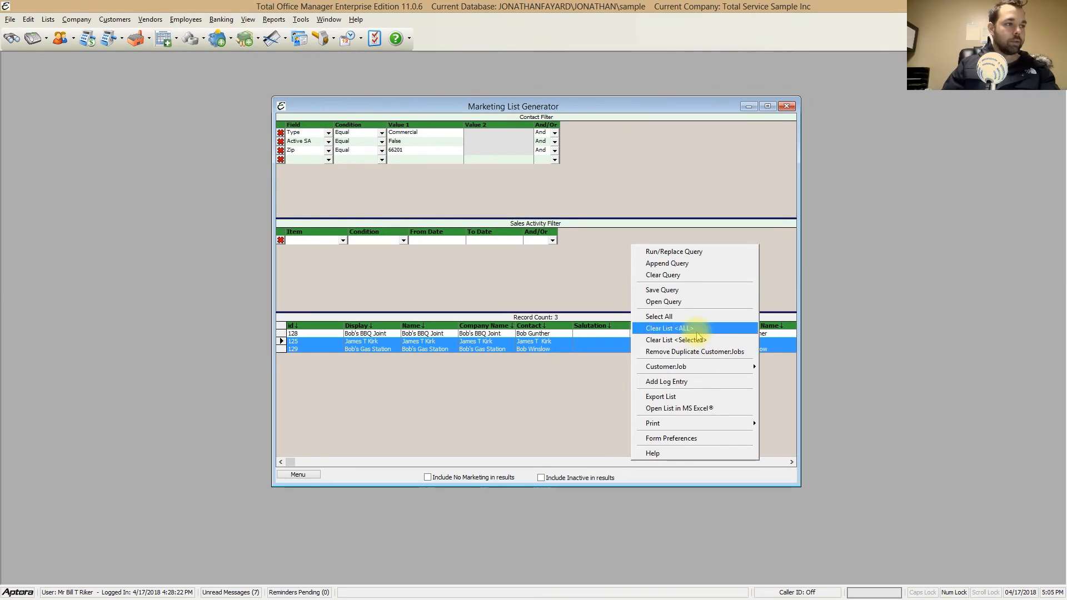
left_click(720, 331)
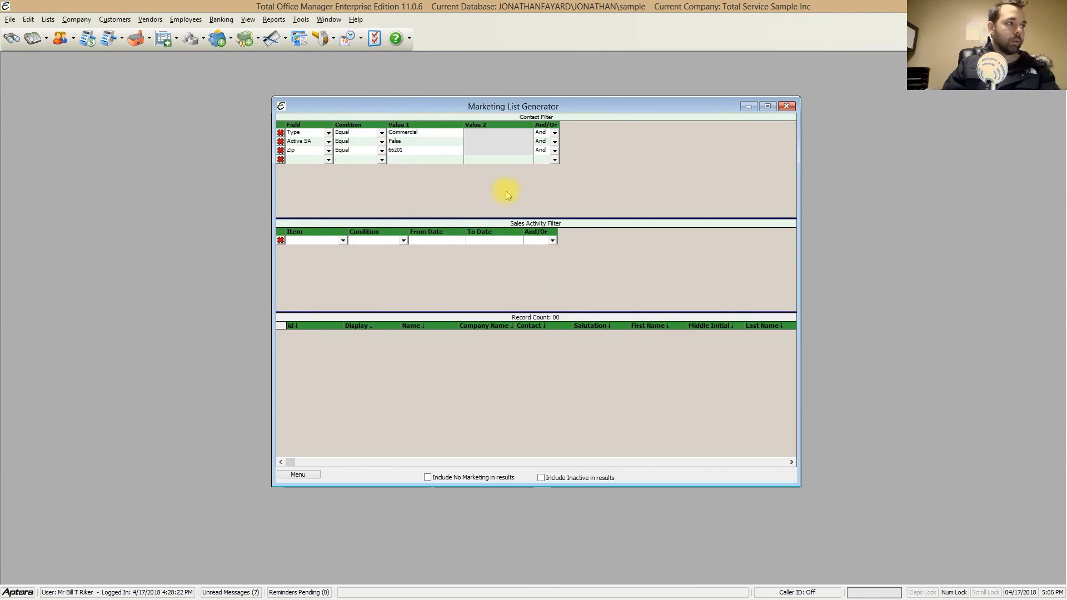
right_click(578, 282)
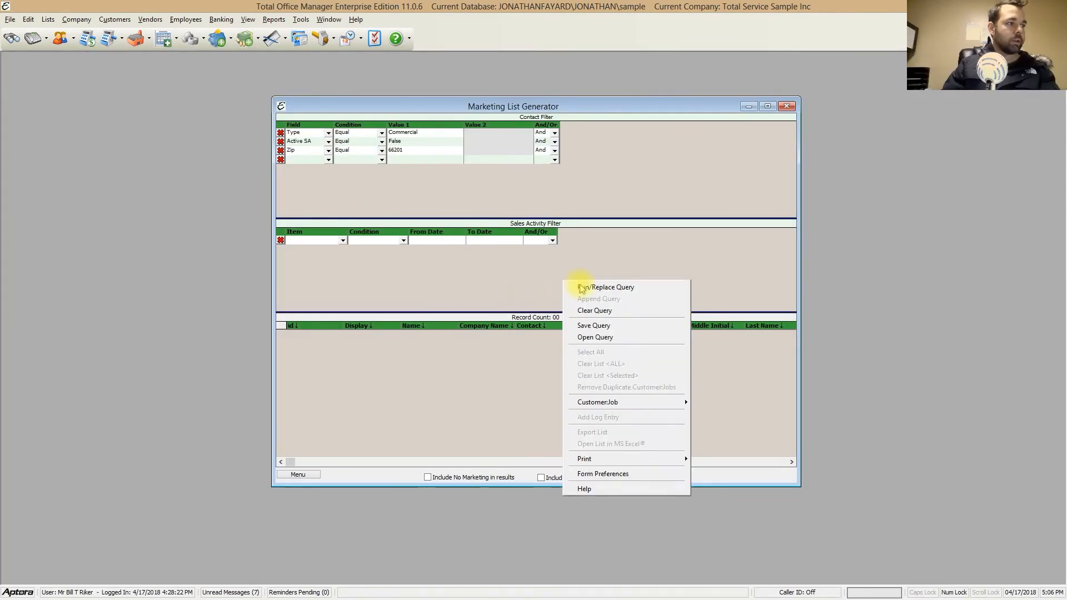
left_click(609, 289)
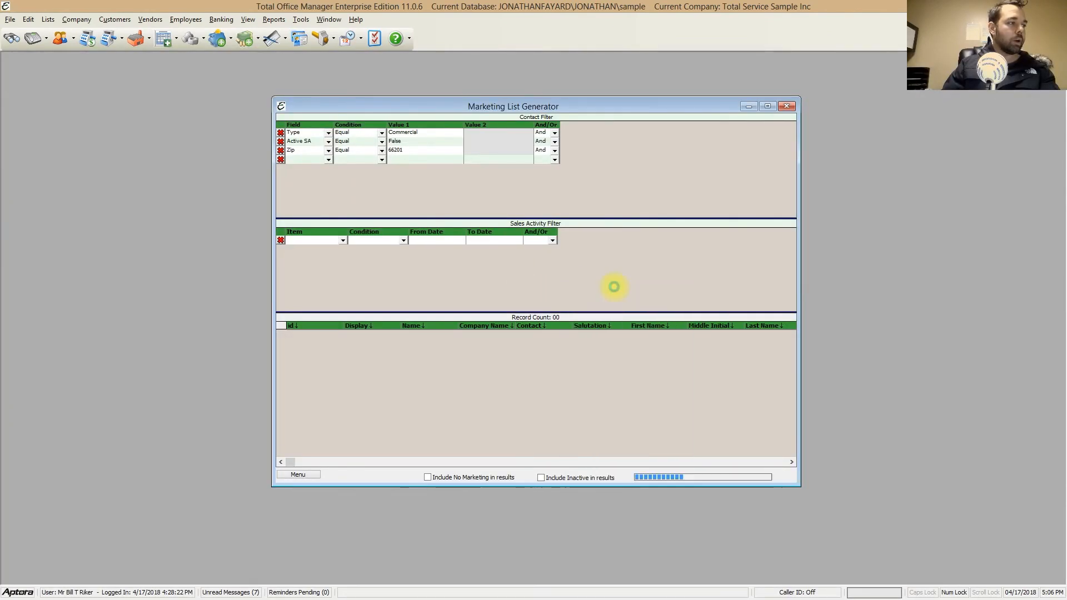
Step: Change the Zip filter's value to 39565 and append the query's results to the current list
left_click(417, 151)
type("39565")
right_click(498, 266)
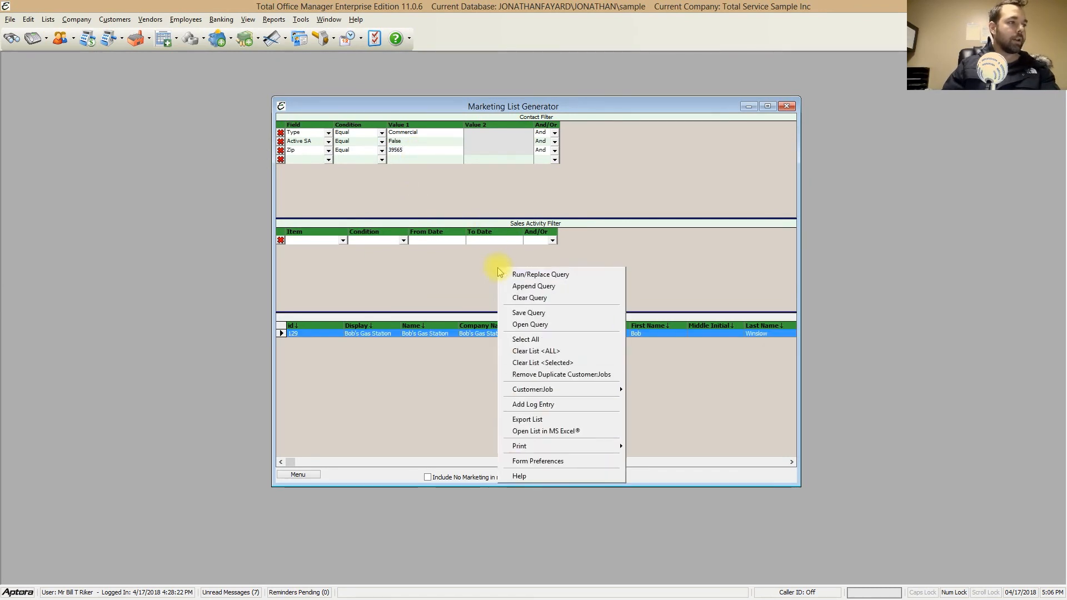
left_click(544, 290)
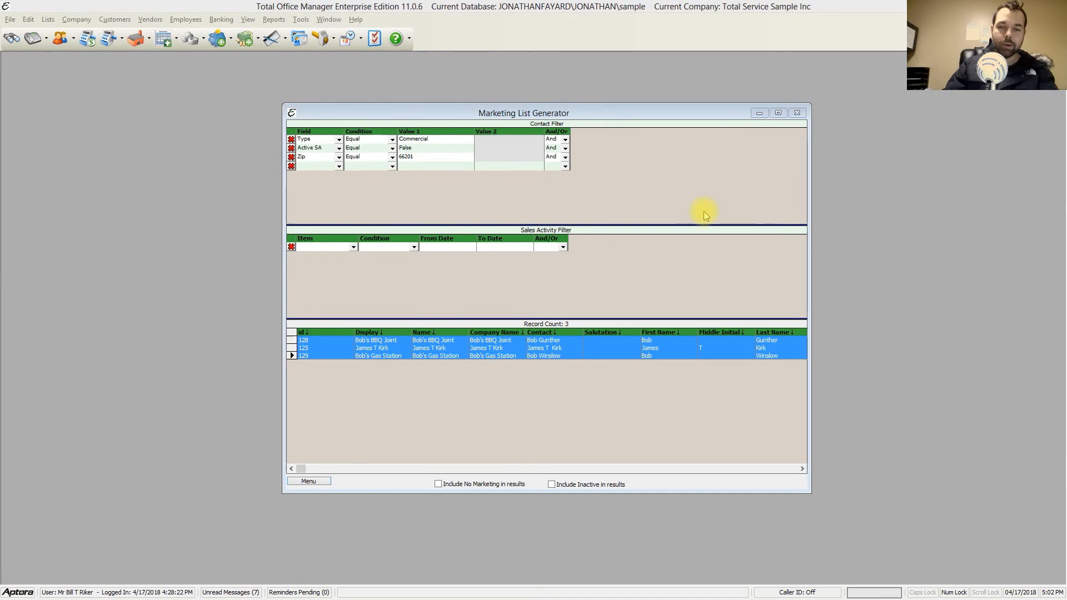
Step: Save the current query to the Desktop as "saved commercial query for 66201 and 39565 SA NO" in TomQuery format
right_click(661, 183)
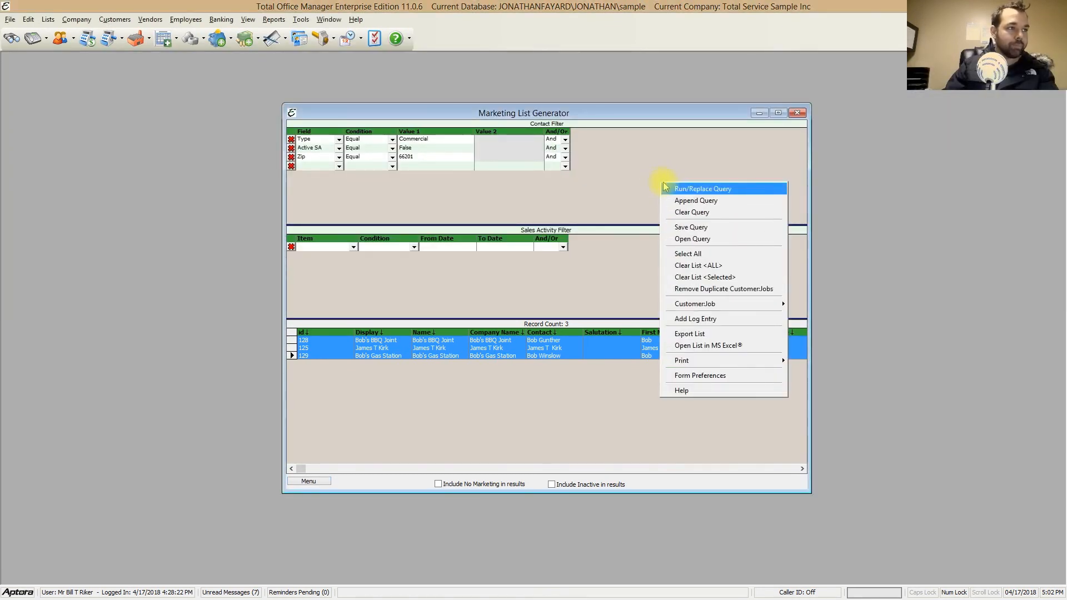
left_click(715, 230)
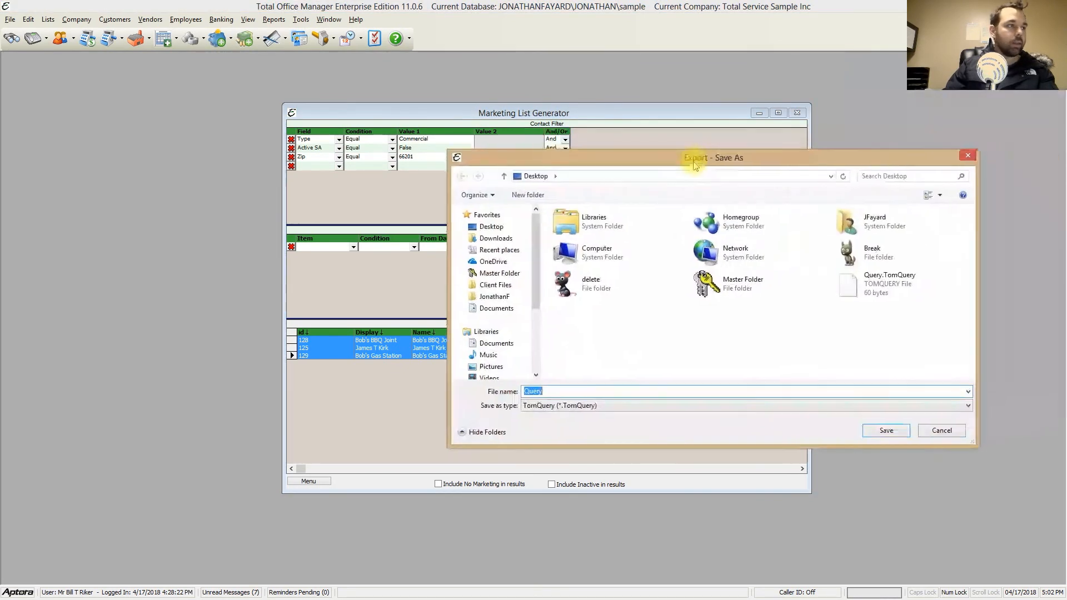
left_click_drag(699, 159, 671, 169)
left_click(543, 403)
left_click_drag(550, 402, 414, 377)
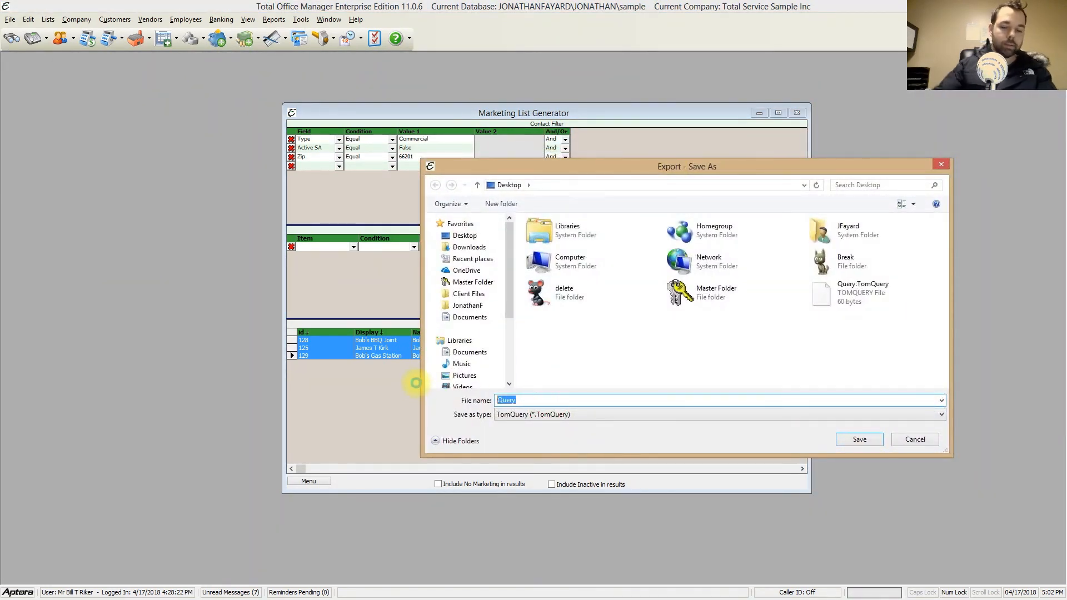
type("saved")
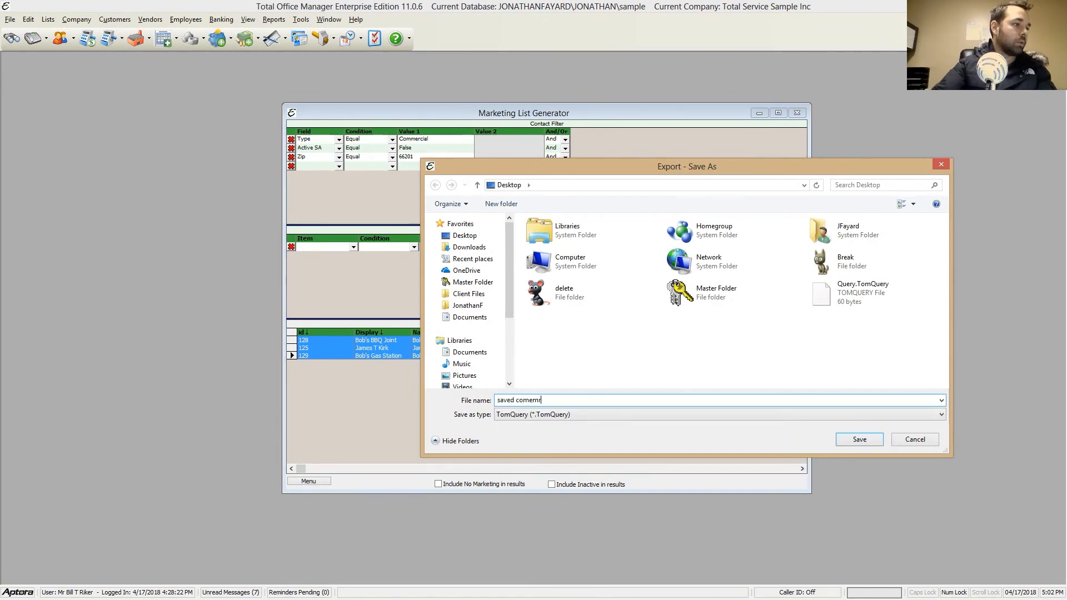
type(" commercial query for 66201")
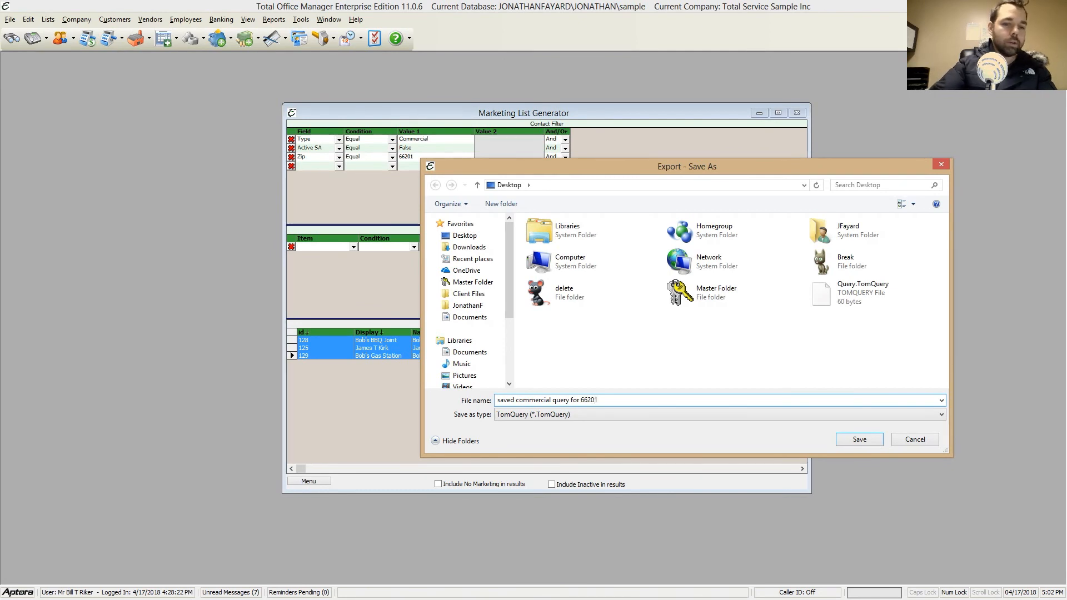
type("d 39565")
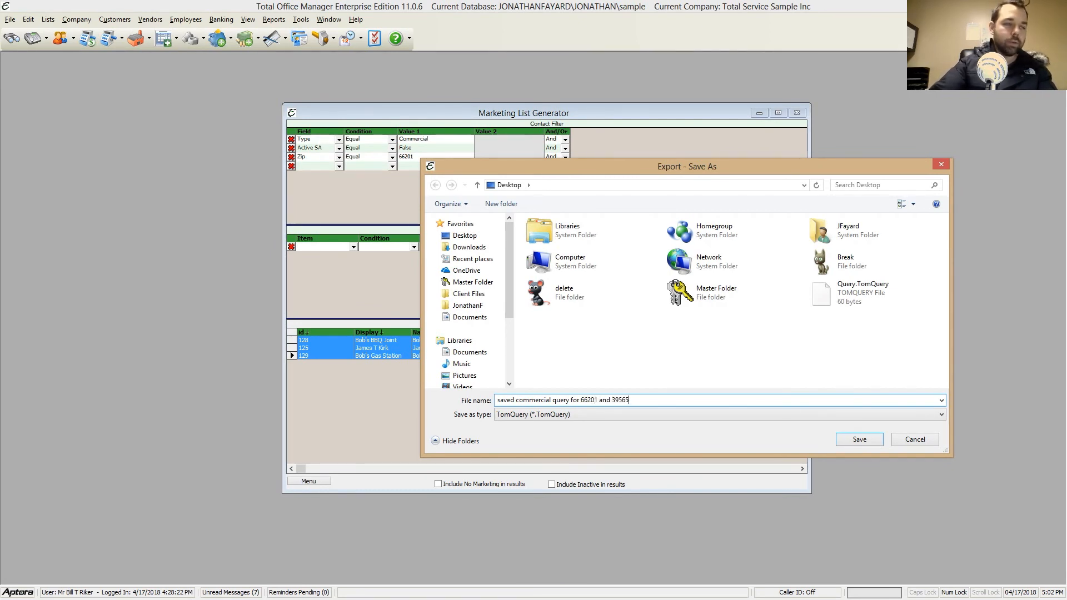
type(" SA NO")
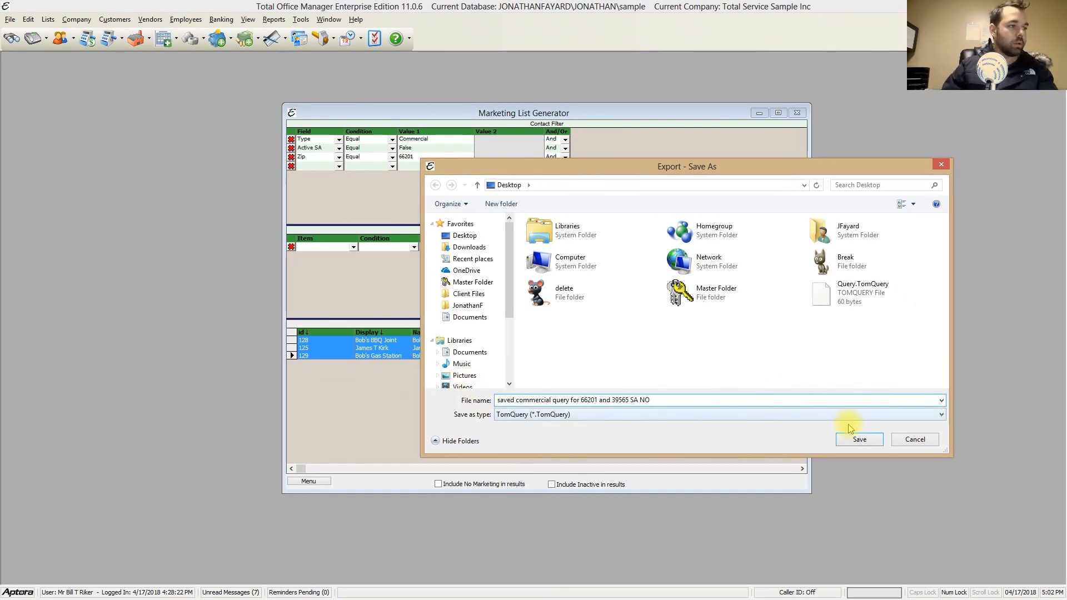
left_click(858, 440)
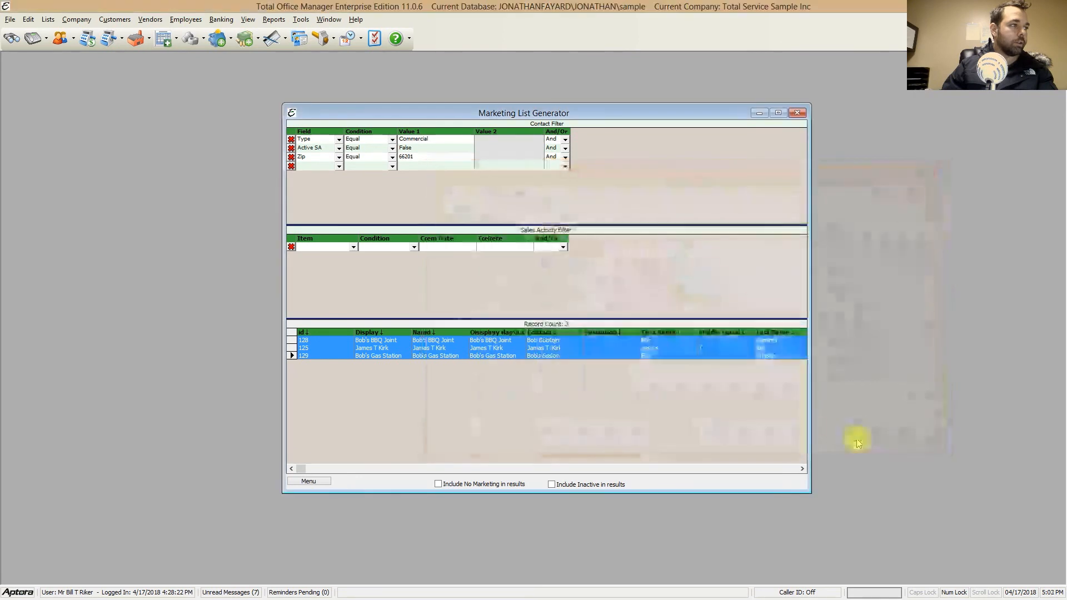
Step: Clear the contact filter by removing its Type, Active SA and Zip conditions
left_click(292, 139)
left_click(291, 139)
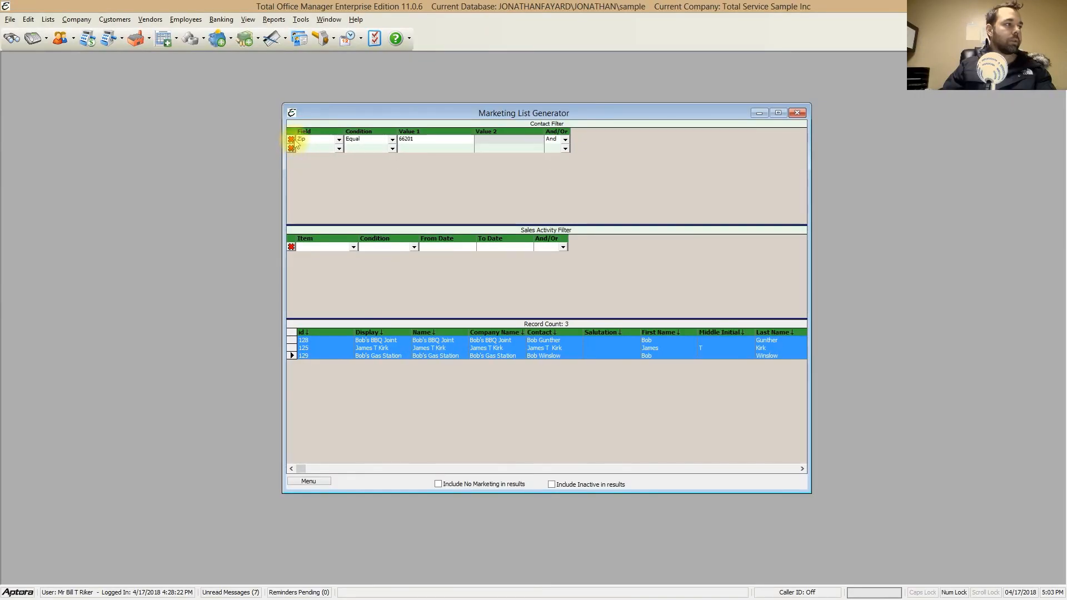
left_click(292, 139)
right_click(589, 193)
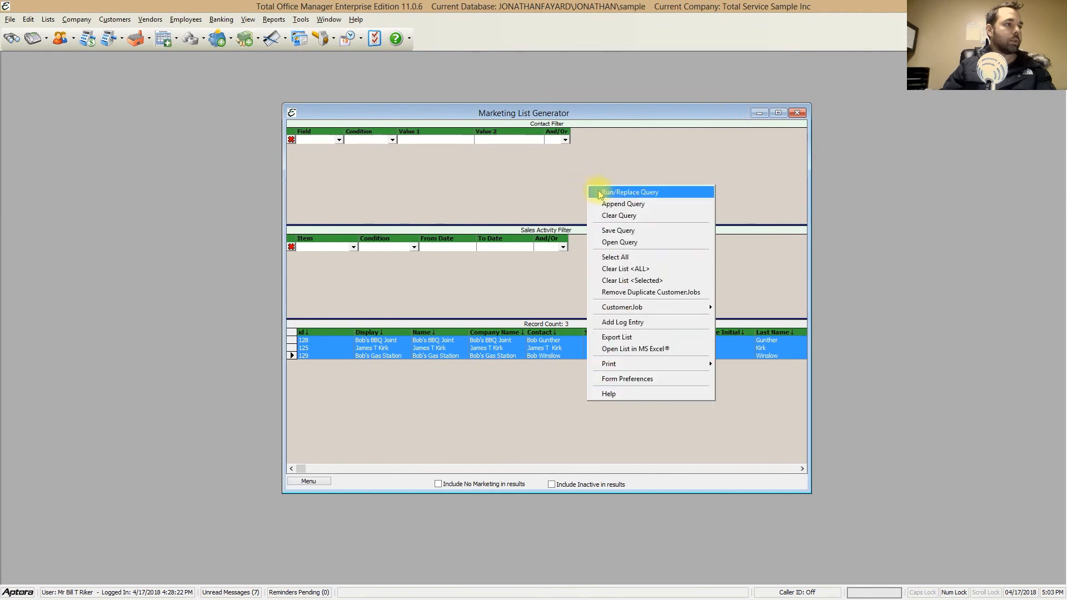
left_click(597, 203)
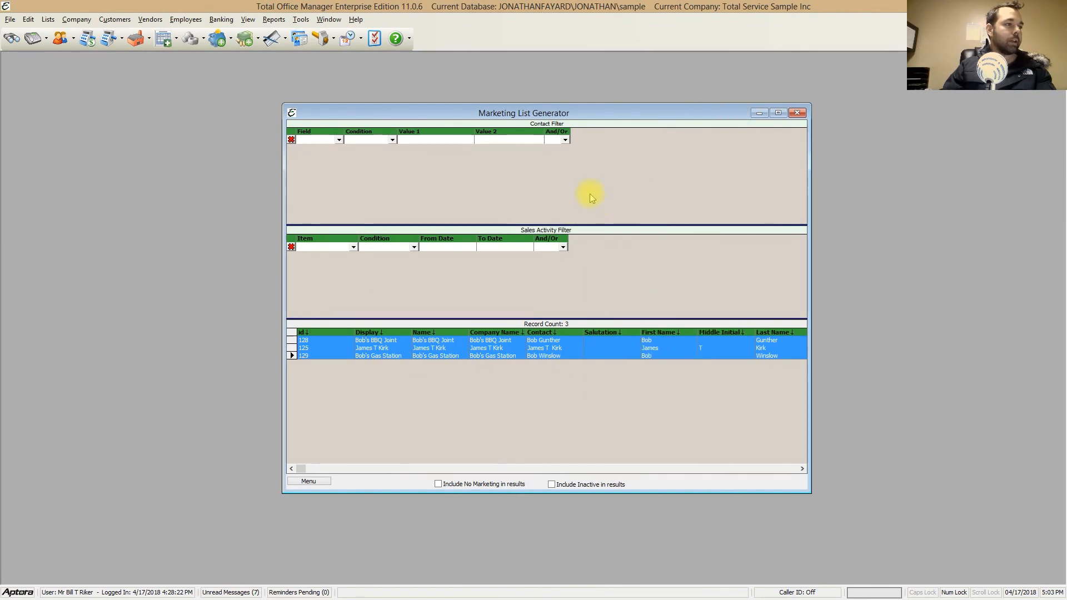
left_click(414, 347)
right_click(440, 179)
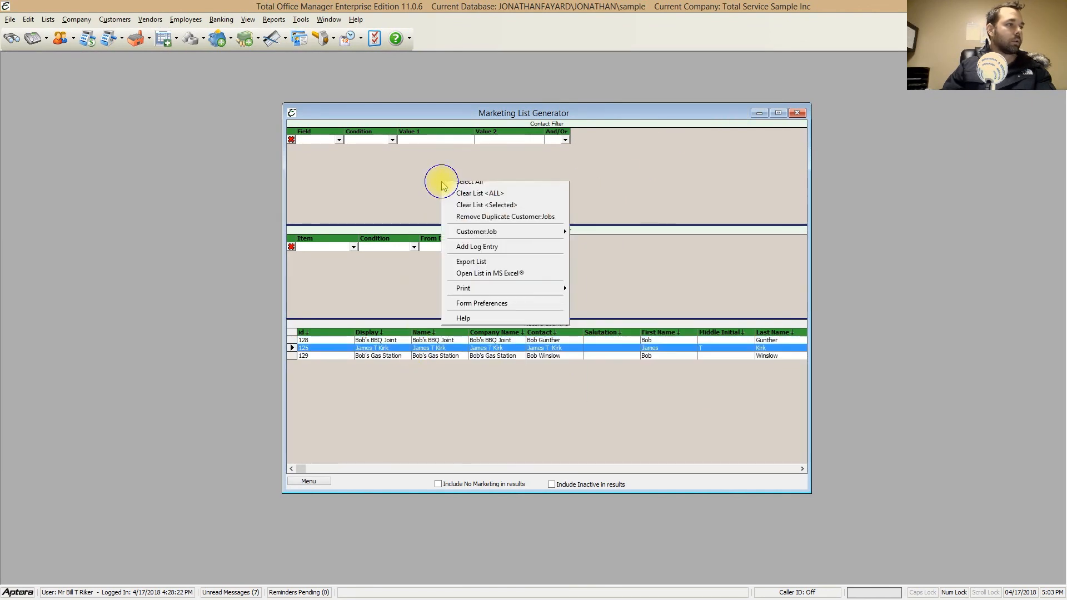
left_click(458, 209)
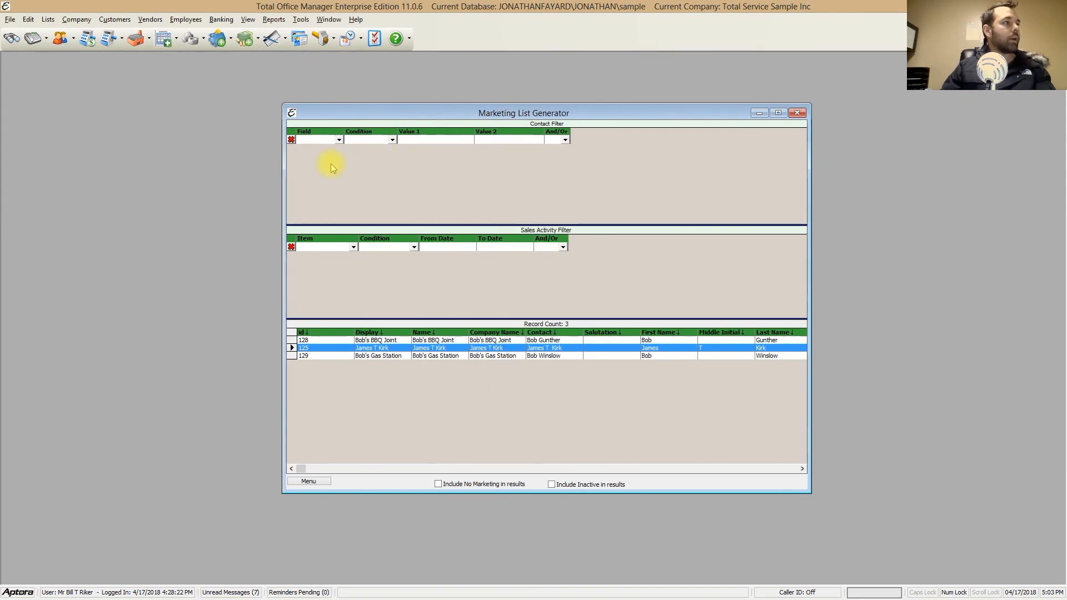
Step: Open the saved query "saved commercial query for 66201 and 39565 SA NO.TomQuery" from the Desktop to reload its filters
right_click(351, 178)
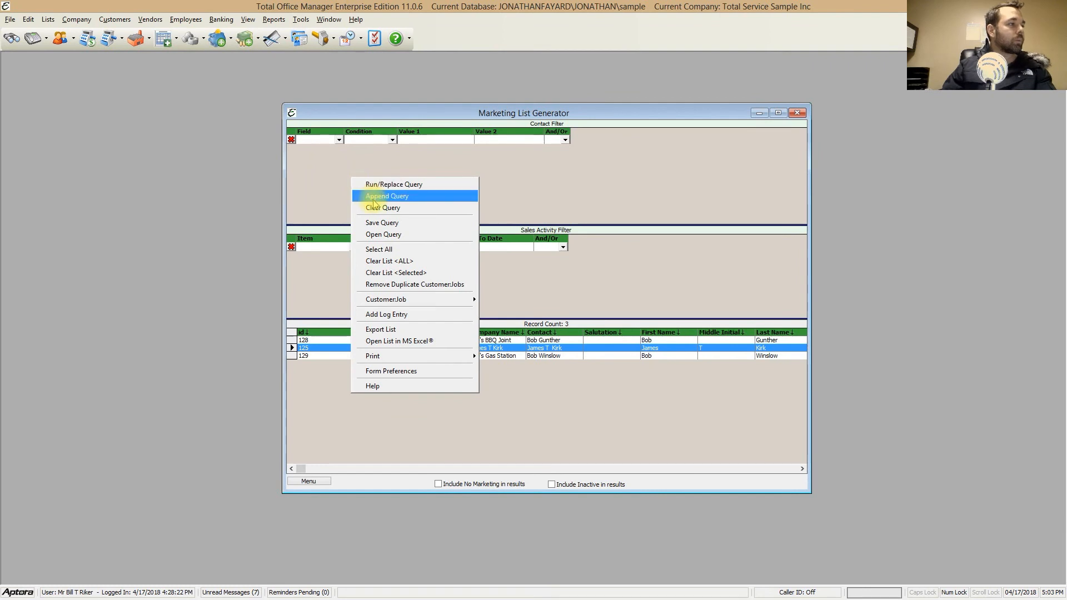
left_click(386, 234)
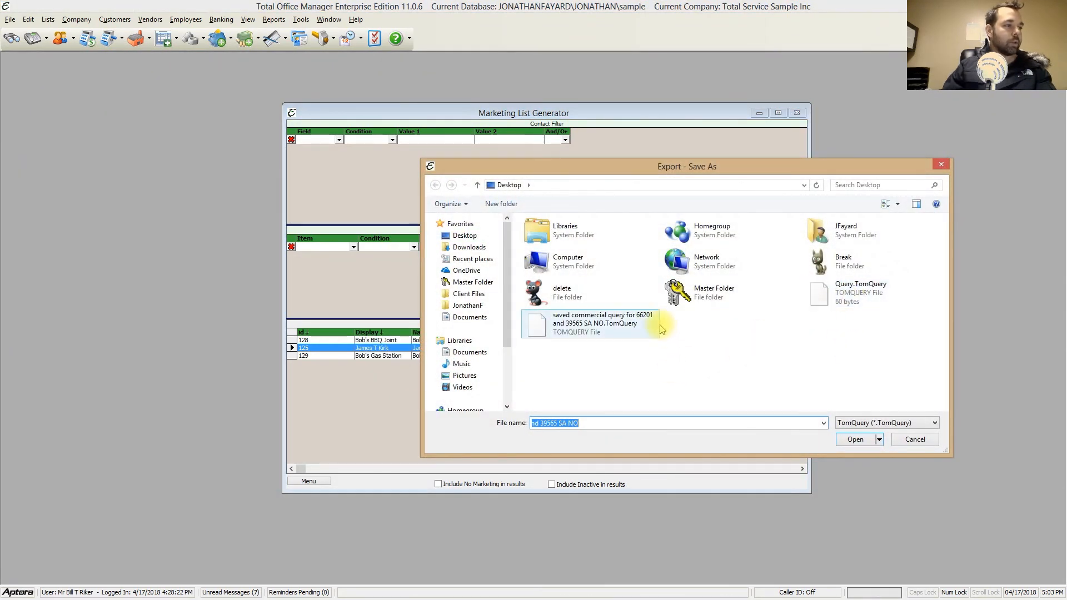
left_click(620, 327)
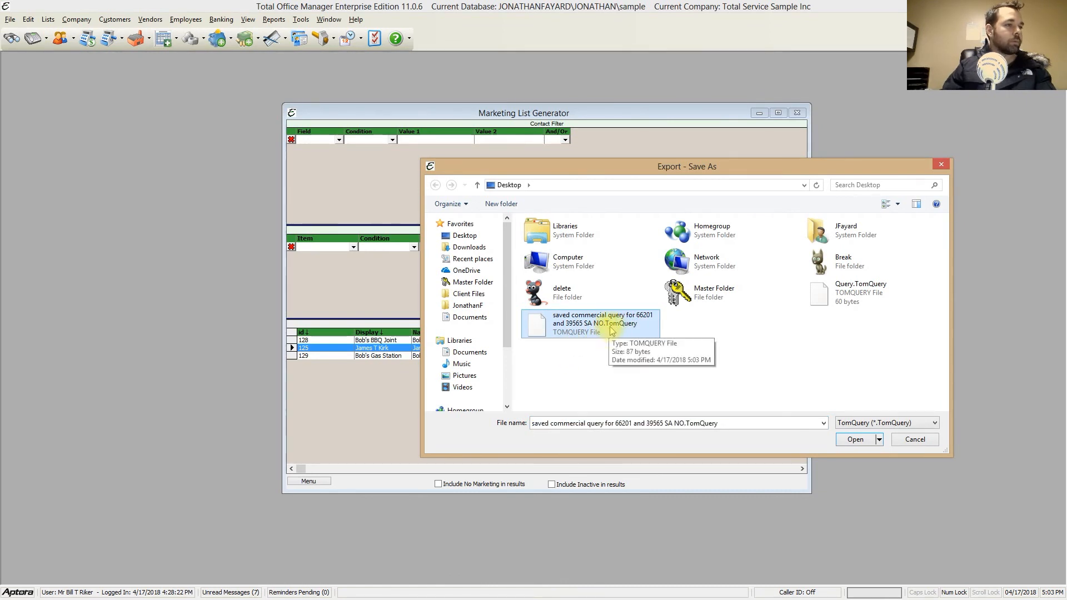
double_click(612, 328)
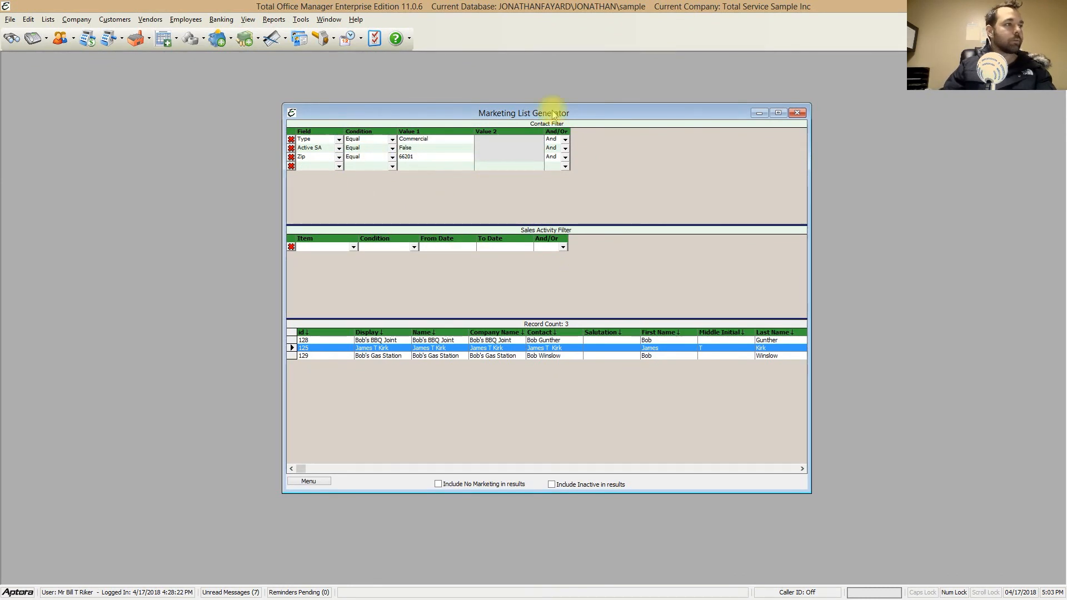
left_click_drag(553, 113, 542, 105)
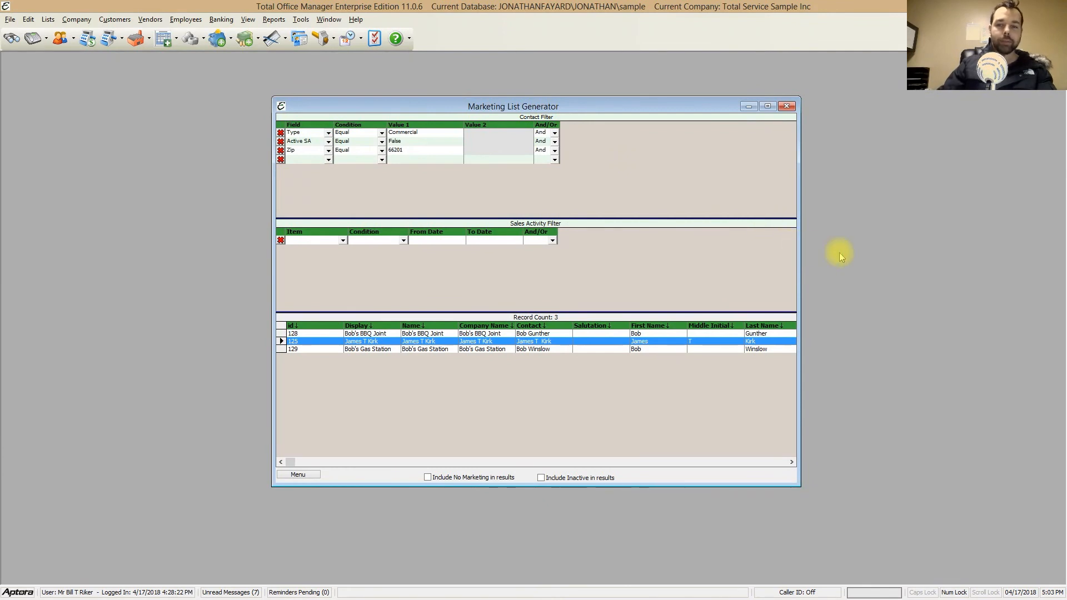